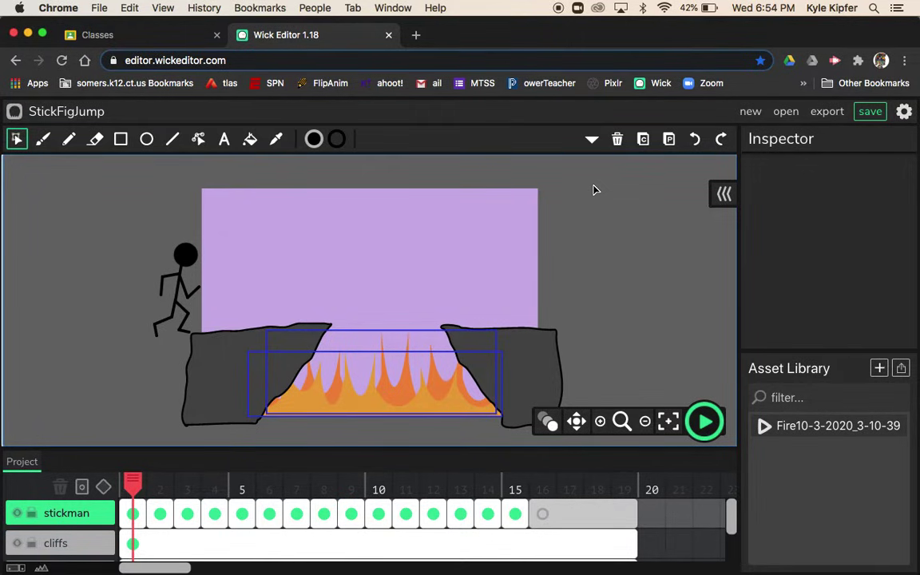
Step: Preview the StickFigJump animation, stop it, return to stickman frame 1, and request a new project
{"action": "left_click", "coordinate": [704, 424]}
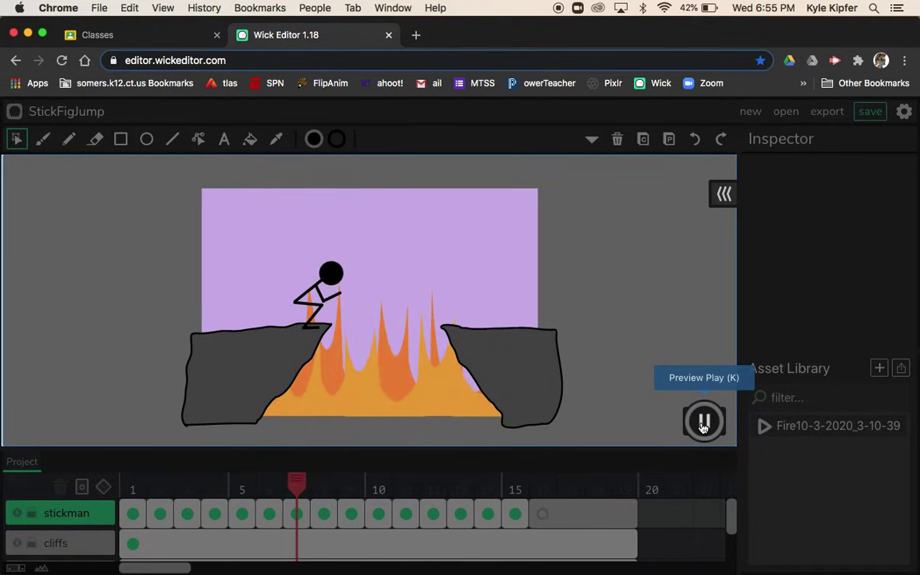
{"action": "left_click", "coordinate": [703, 427]}
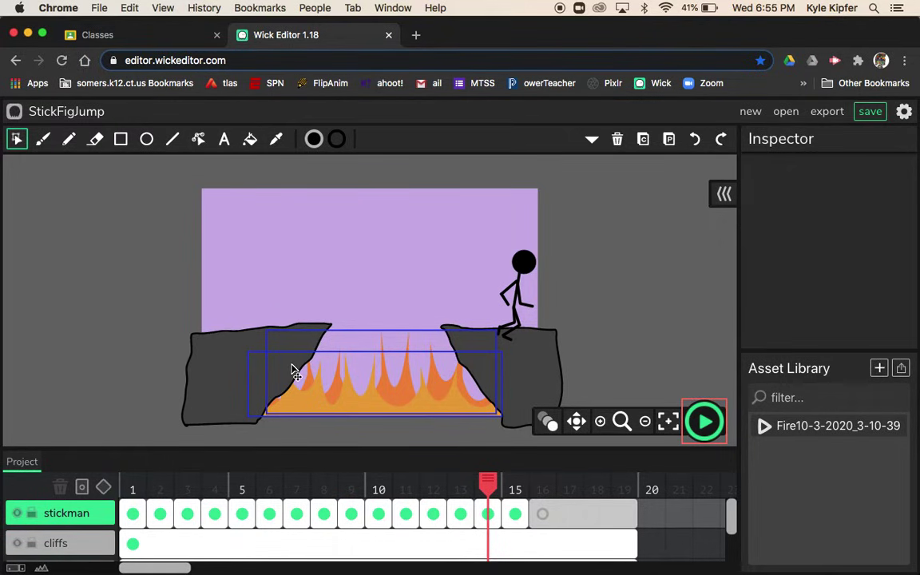
{"action": "scroll", "coordinate": [73, 539], "scroll_direction": "down", "scroll_amount": 1}
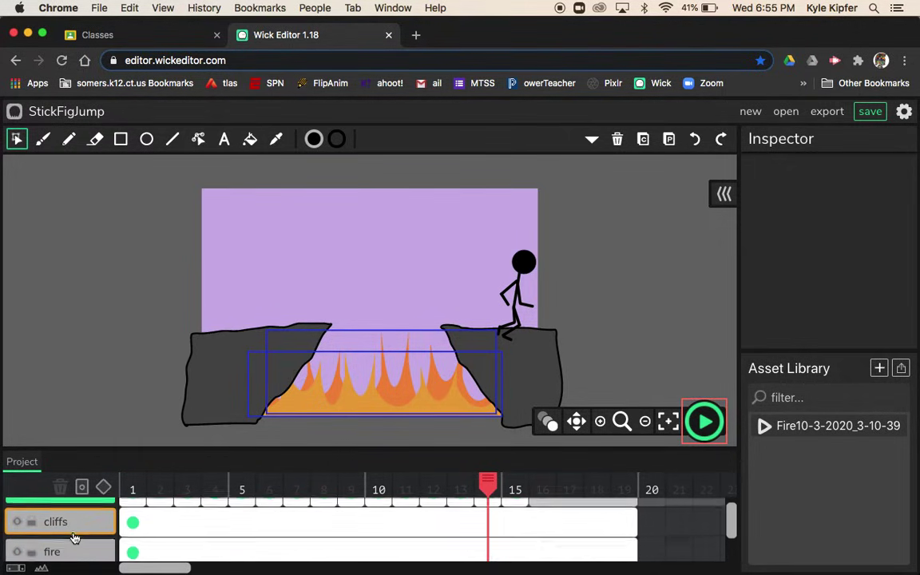
{"action": "scroll", "coordinate": [73, 538], "scroll_direction": "up", "scroll_amount": 1}
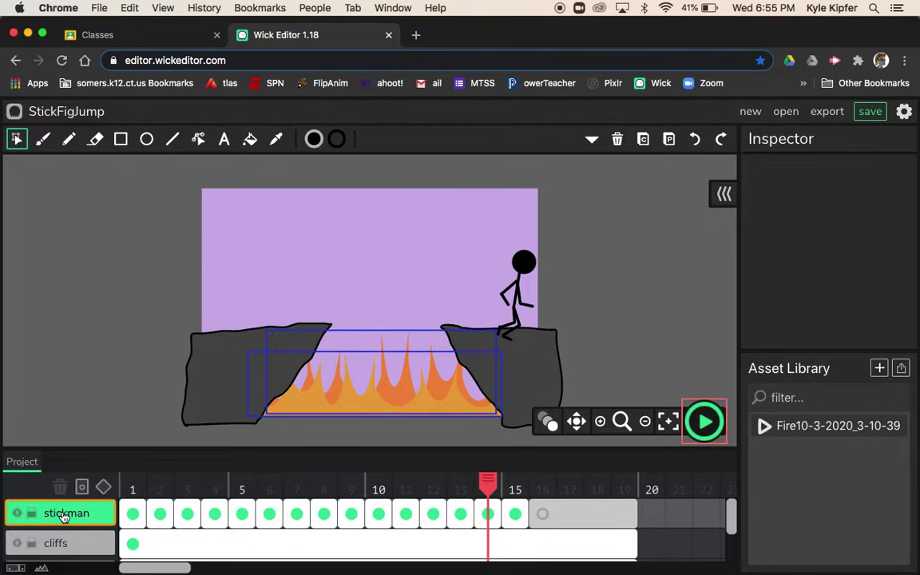
{"action": "left_click", "coordinate": [139, 522]}
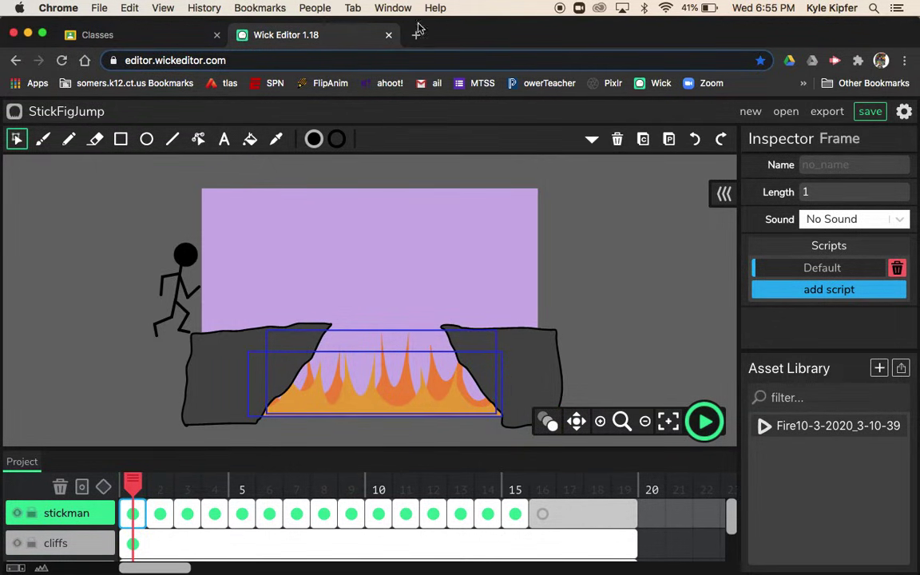
{"action": "left_click", "coordinate": [750, 112]}
Step: Create a blank project and set the Pencil tool's line width to 5
{"action": "left_click", "coordinate": [499, 400]}
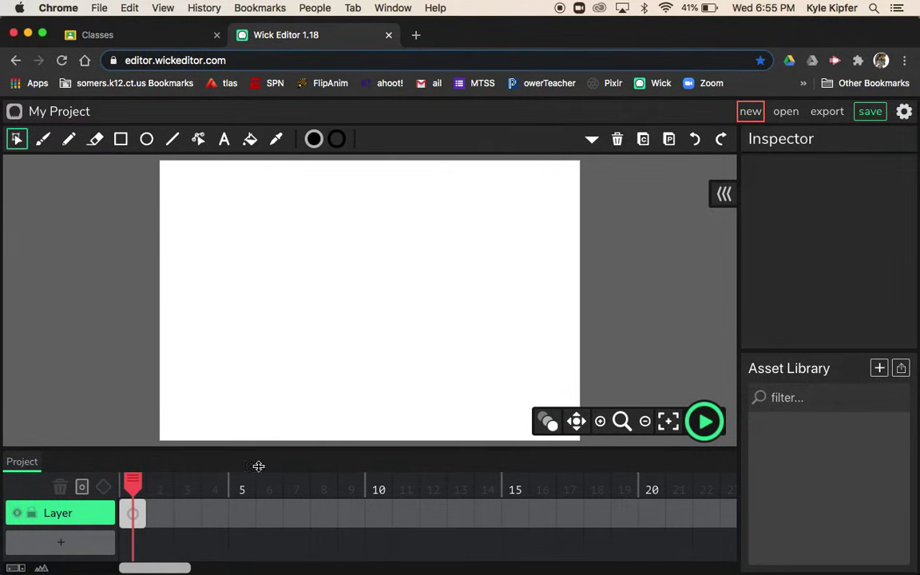
{"action": "left_click", "coordinate": [147, 141]}
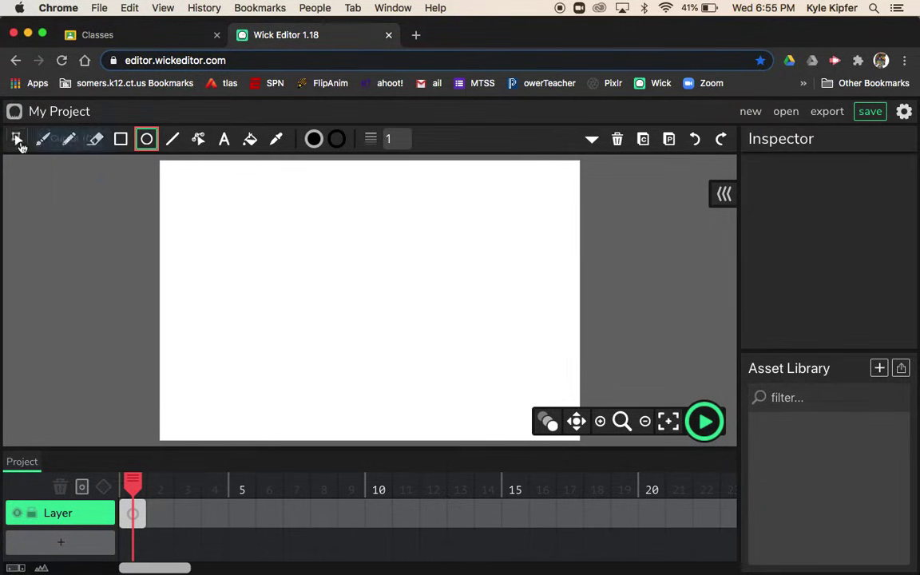
{"action": "left_click", "coordinate": [69, 141]}
{"action": "left_click", "coordinate": [394, 139]}
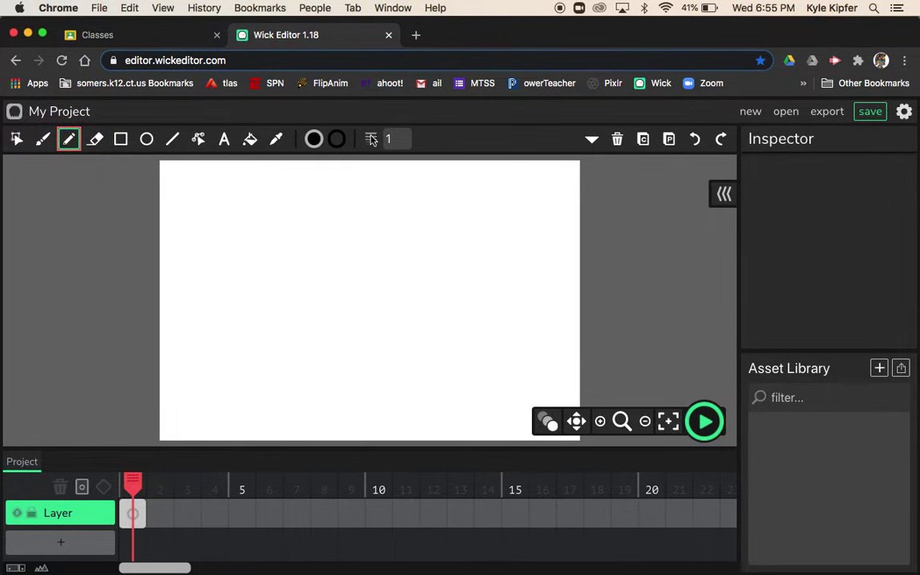
{"action": "key", "text": "BackSpace"}
{"action": "type", "text": "5"}
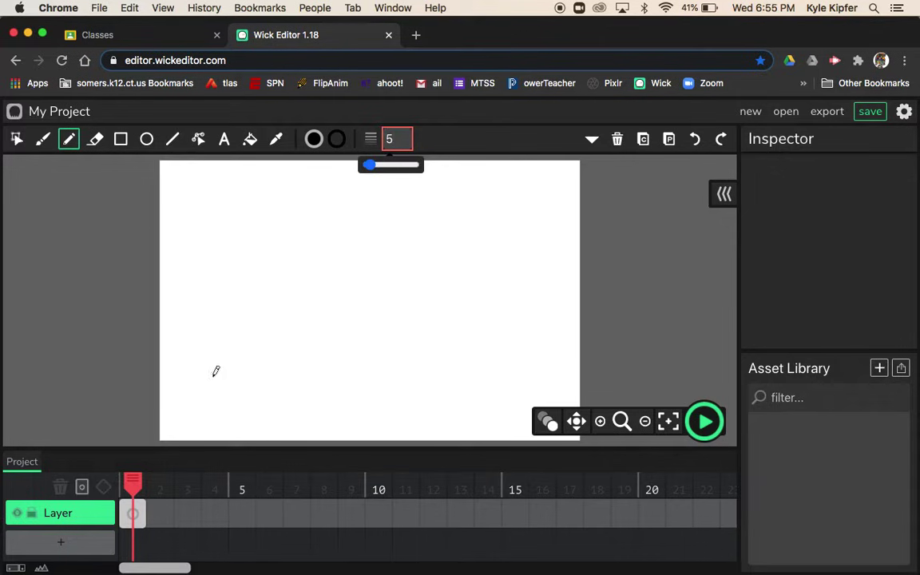
Step: Rename the project's only layer to 'cliffs'
{"action": "left_click", "coordinate": [70, 514]}
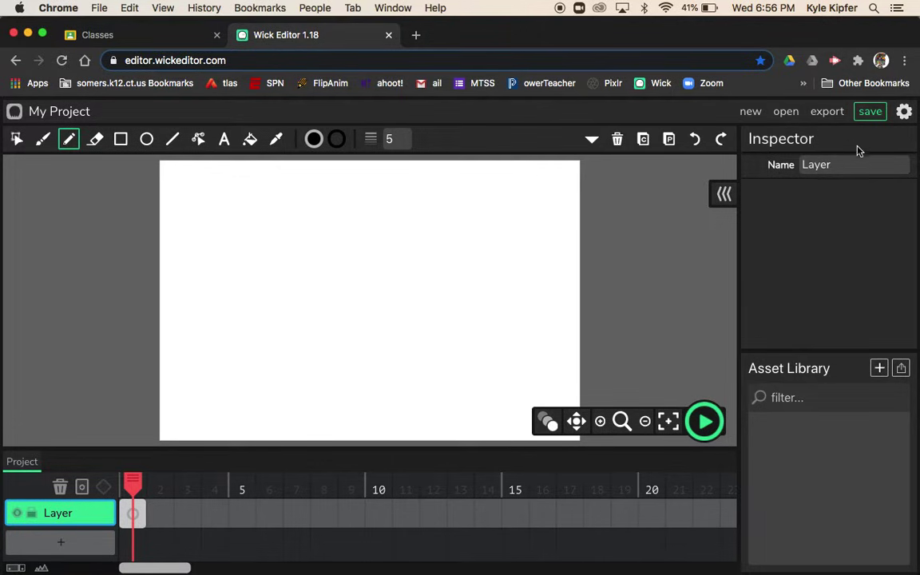
{"action": "left_click", "coordinate": [838, 167]}
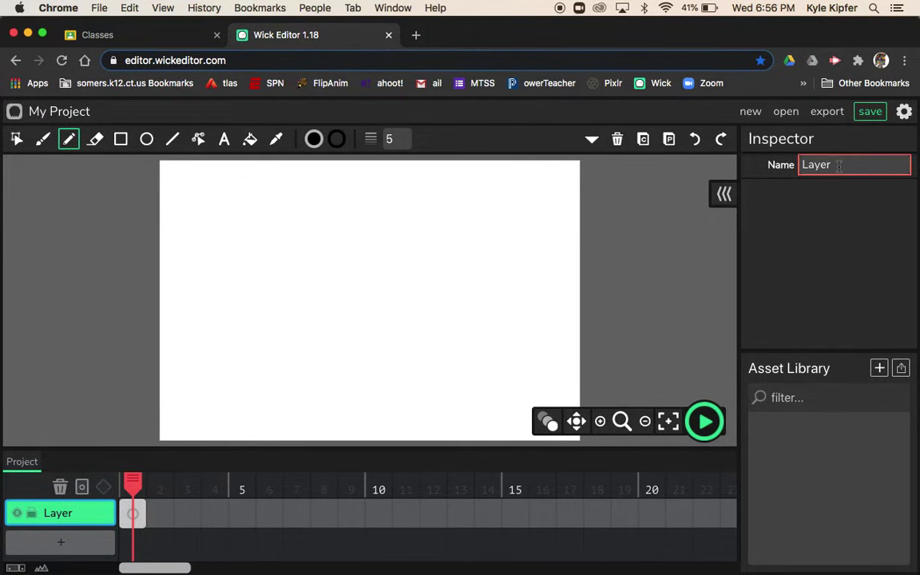
{"action": "key", "text": "BackSpace"}
{"action": "key", "text": "BackSpace"}
{"action": "key", "text": "BackSpace"}
{"action": "key", "text": "BackSpace"}
{"action": "key", "text": "BackSpace"}
{"action": "type", "text": "cliff"}
Step: On the cliffs layer's first frame, zoom out and pencil cliff outlines at bottom-left and bottom-right
{"action": "left_click", "coordinate": [133, 510]}
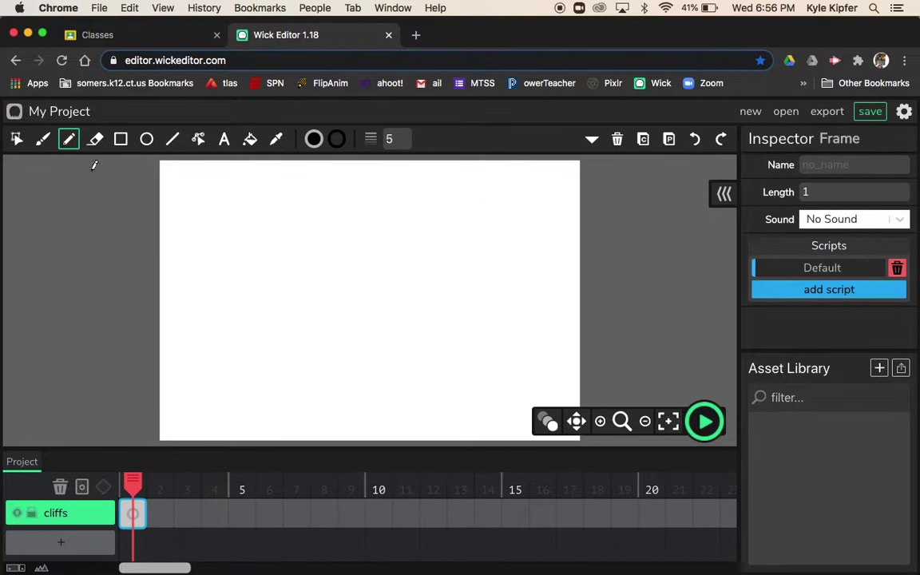
{"action": "left_click", "coordinate": [644, 421]}
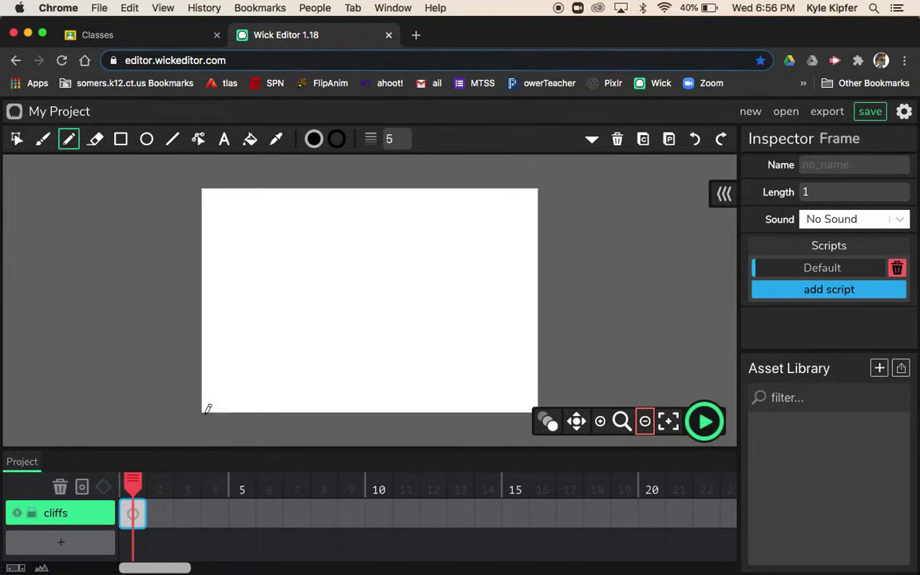
{"action": "mouse_move", "coordinate": [207, 418]}
{"action": "left_mouse_down"}
{"action": "mouse_move", "coordinate": [185, 422]}
{"action": "mouse_move", "coordinate": [189, 329]}
{"action": "mouse_move", "coordinate": [308, 317]}
{"action": "mouse_move", "coordinate": [242, 418]}
{"action": "mouse_move", "coordinate": [205, 418]}
{"action": "left_mouse_up"}
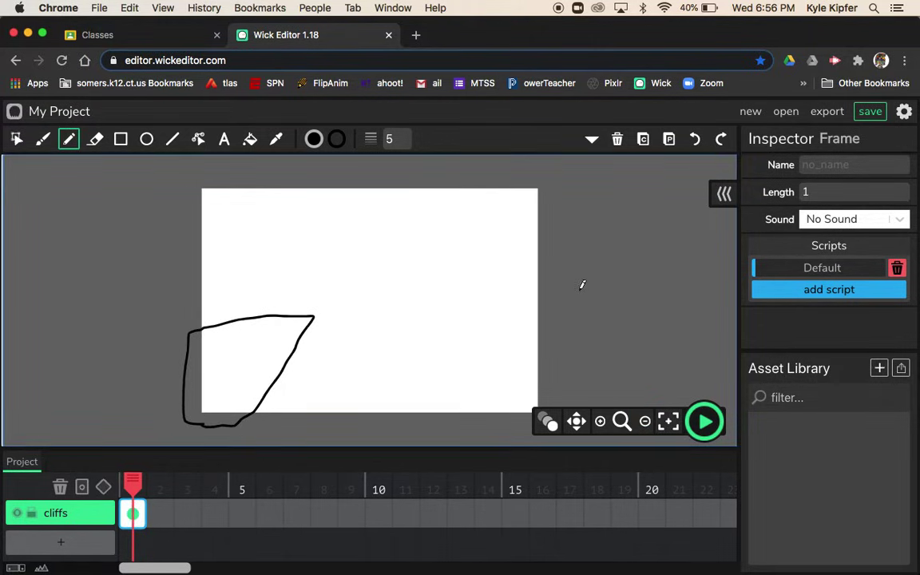
{"action": "mouse_move", "coordinate": [548, 315]}
{"action": "left_mouse_down"}
{"action": "mouse_move", "coordinate": [438, 319]}
{"action": "mouse_move", "coordinate": [515, 425]}
{"action": "mouse_move", "coordinate": [553, 424]}
{"action": "mouse_move", "coordinate": [564, 400]}
{"action": "mouse_move", "coordinate": [550, 310]}
{"action": "left_mouse_up"}
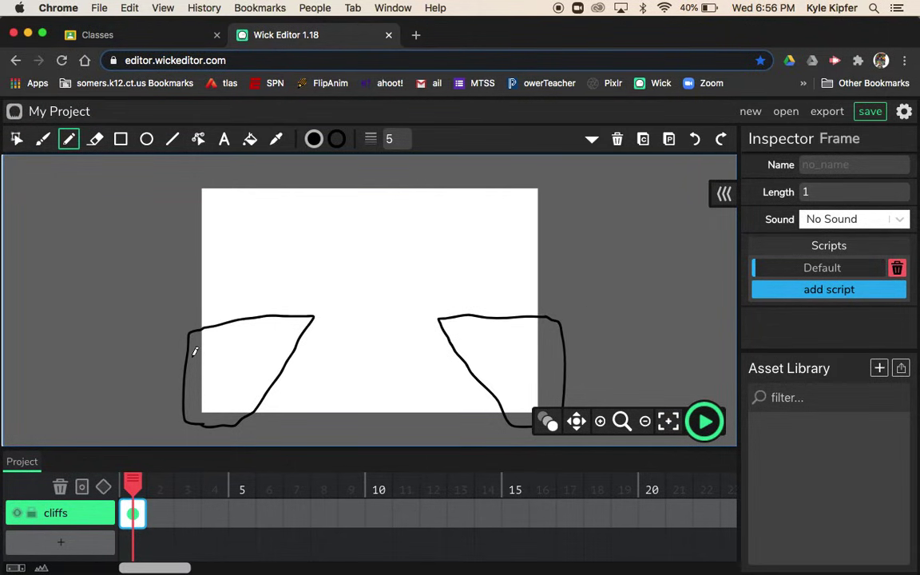
Step: Fill both cliff outlines with dark grey 4A4A4A using the Fill Bucket
{"action": "left_click", "coordinate": [250, 140]}
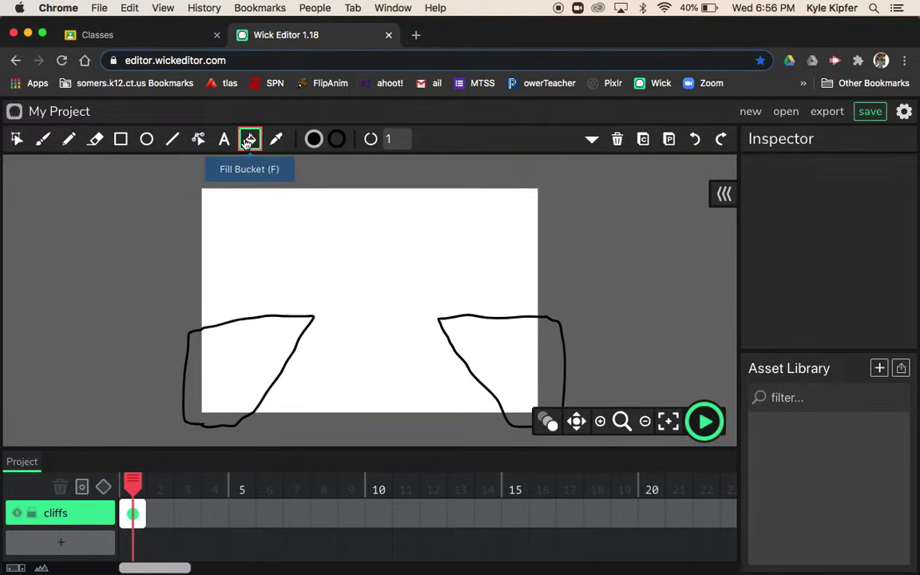
{"action": "left_click", "coordinate": [314, 142]}
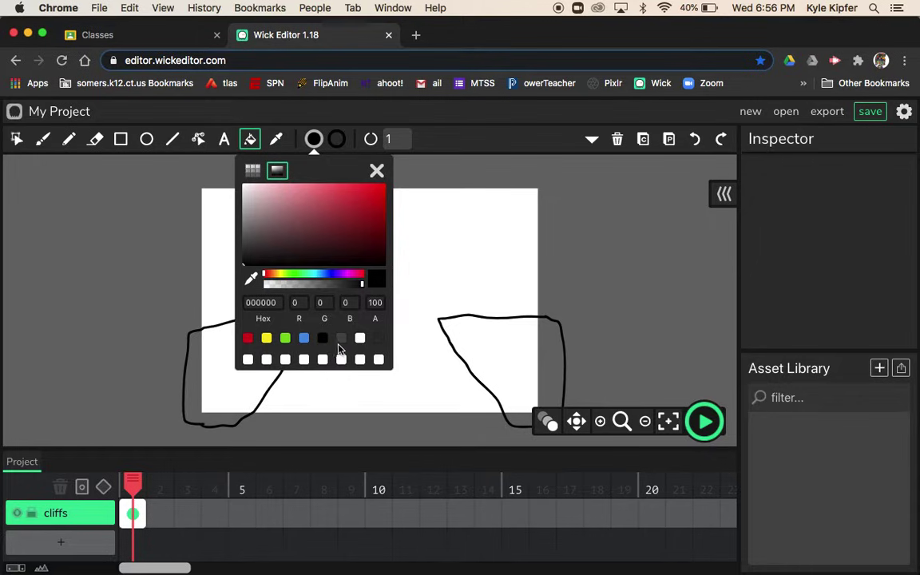
{"action": "left_click", "coordinate": [344, 340]}
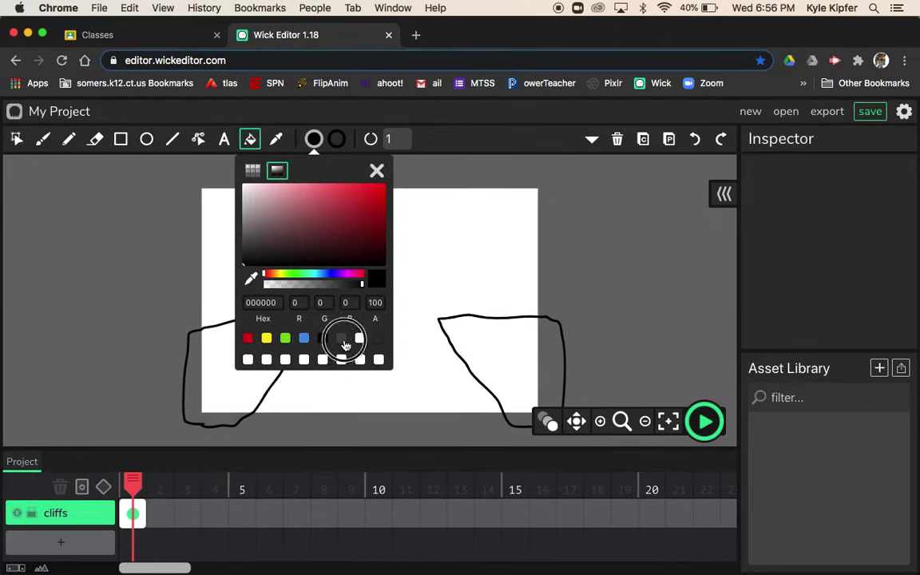
{"action": "left_click", "coordinate": [190, 397]}
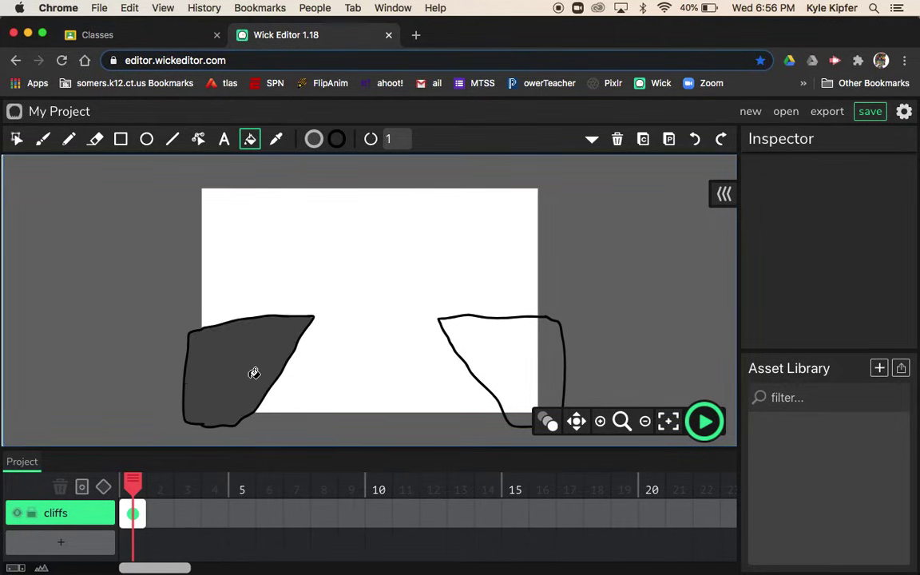
{"action": "left_click", "coordinate": [511, 362]}
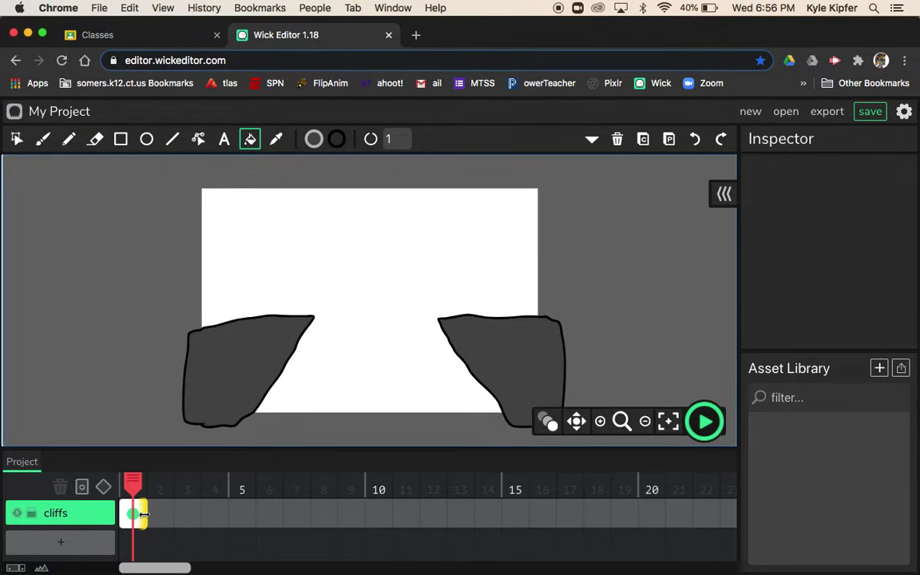
Step: Extend the cliffs frame to span 20 frames and lock the cliffs layer
{"action": "left_click_drag", "start_coordinate": [142, 514], "coordinate": [651, 491]}
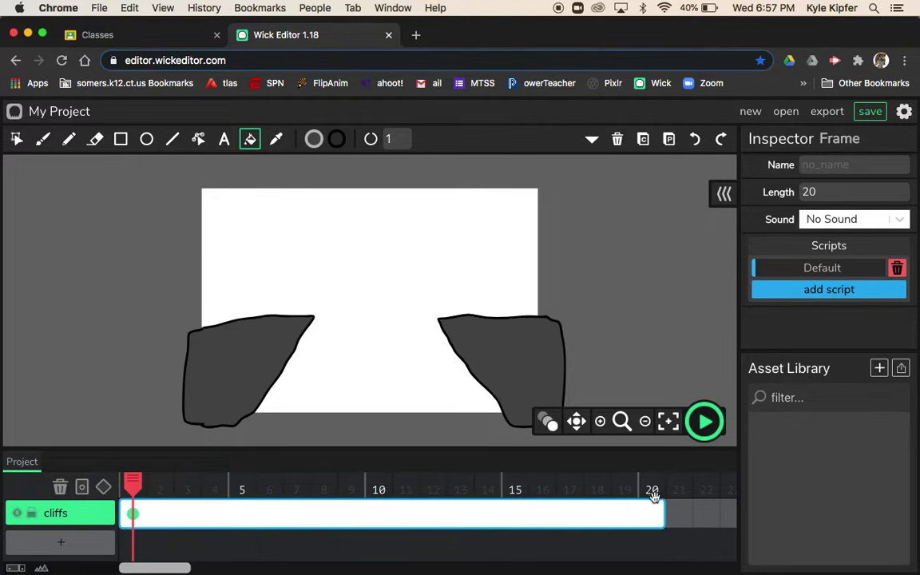
{"action": "left_click_drag", "start_coordinate": [133, 484], "coordinate": [112, 467]}
{"action": "left_click", "coordinate": [32, 515]}
Step: Add a new layer above cliffs, rename it 'stickfig', and select its first frame
{"action": "left_click", "coordinate": [64, 540]}
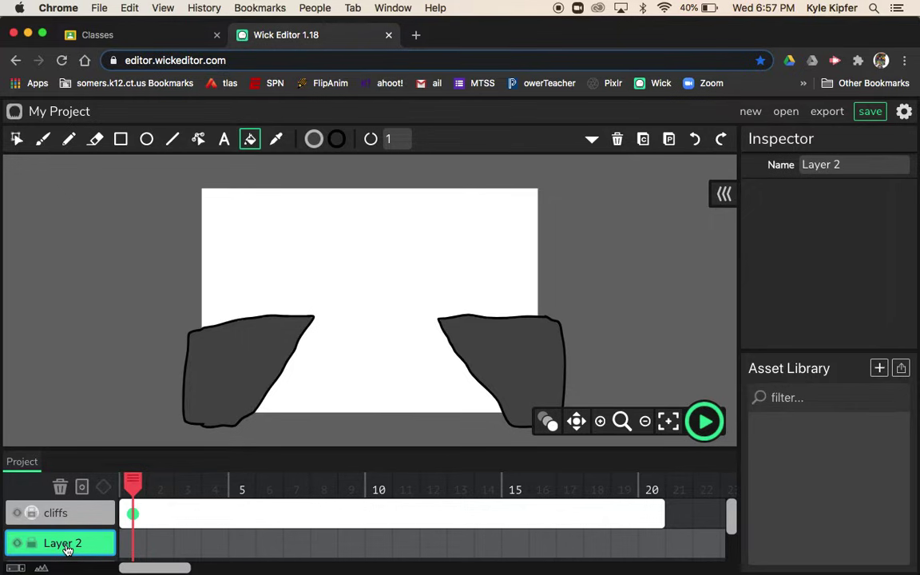
{"action": "left_click_drag", "start_coordinate": [68, 549], "coordinate": [74, 509]}
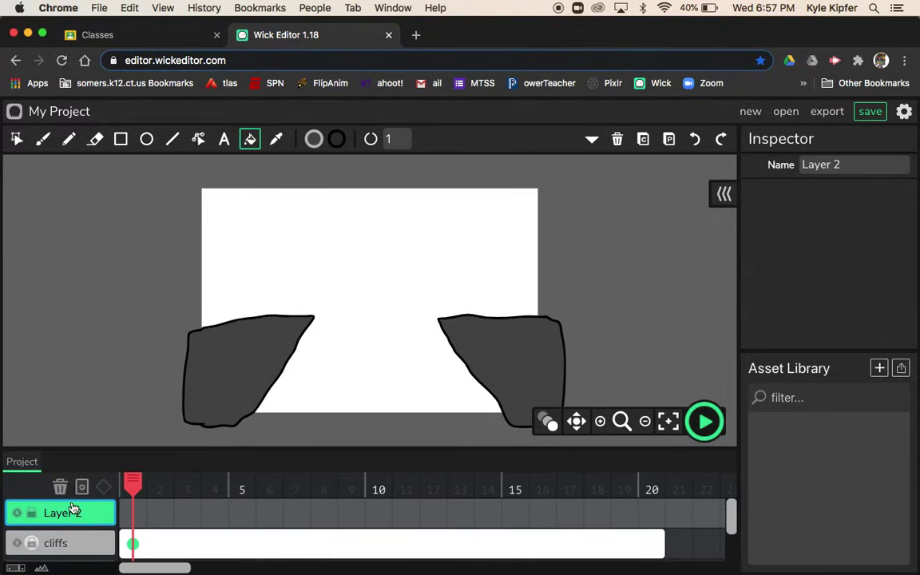
{"action": "left_click", "coordinate": [77, 513]}
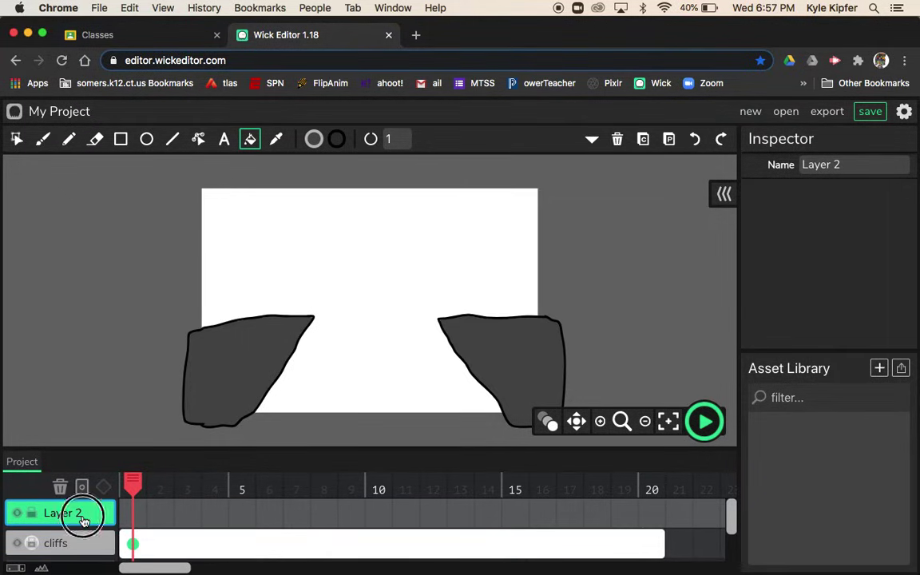
{"action": "left_click", "coordinate": [851, 166]}
{"action": "key", "text": "BackSpace"}
{"action": "key", "text": "BackSpace"}
{"action": "key", "text": "BackSpace"}
{"action": "key", "text": "BackSpace"}
{"action": "key", "text": "BackSpace"}
{"action": "type", "text": "sti"}
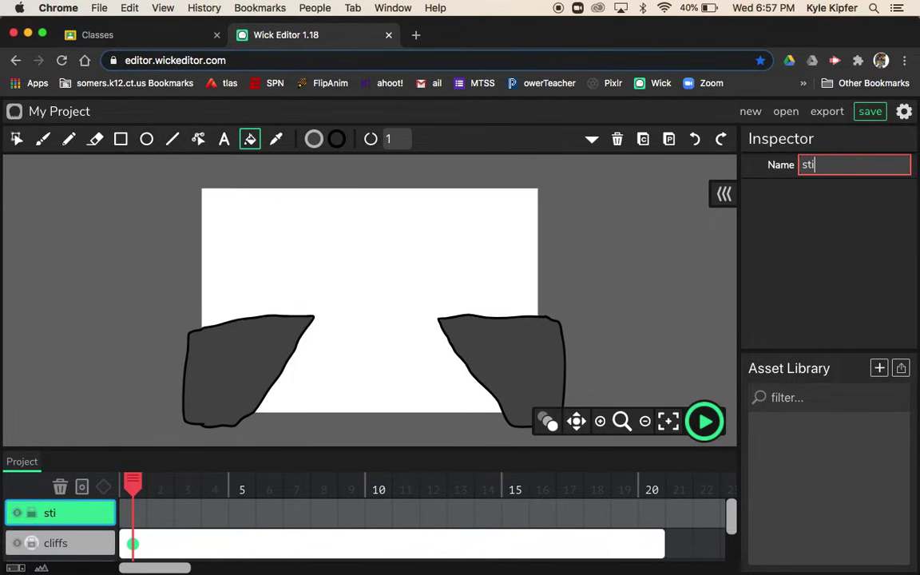
{"action": "type", "text": "ckfig"}
{"action": "left_click", "coordinate": [131, 515]}
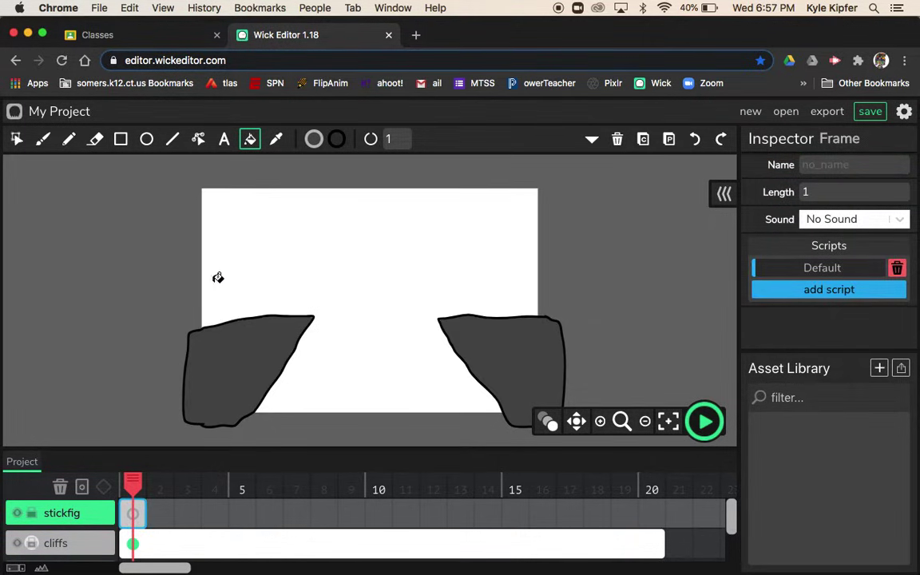
Step: Draw a solid black circular head with outline width 0 beside the left cliff
{"action": "left_click", "coordinate": [146, 140]}
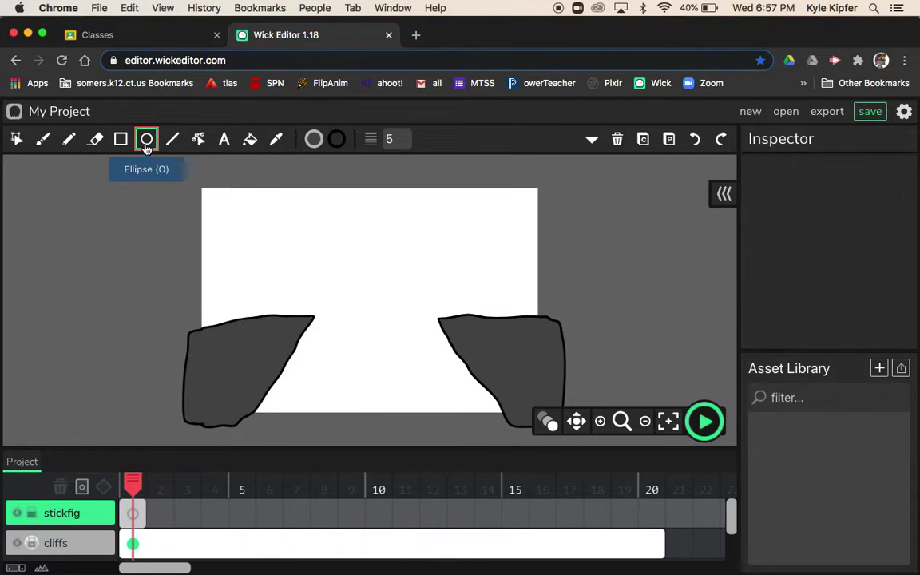
{"action": "left_click", "coordinate": [315, 142]}
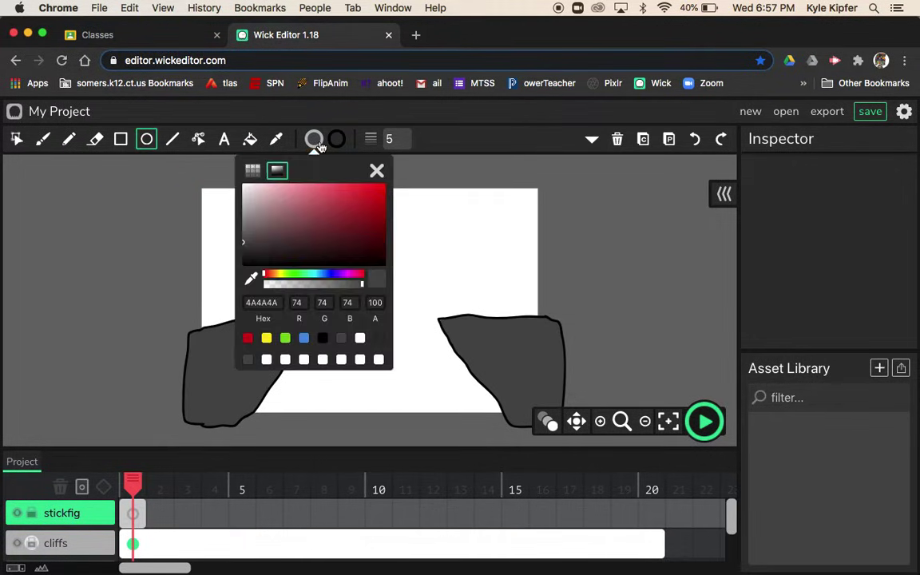
{"action": "left_click", "coordinate": [322, 337]}
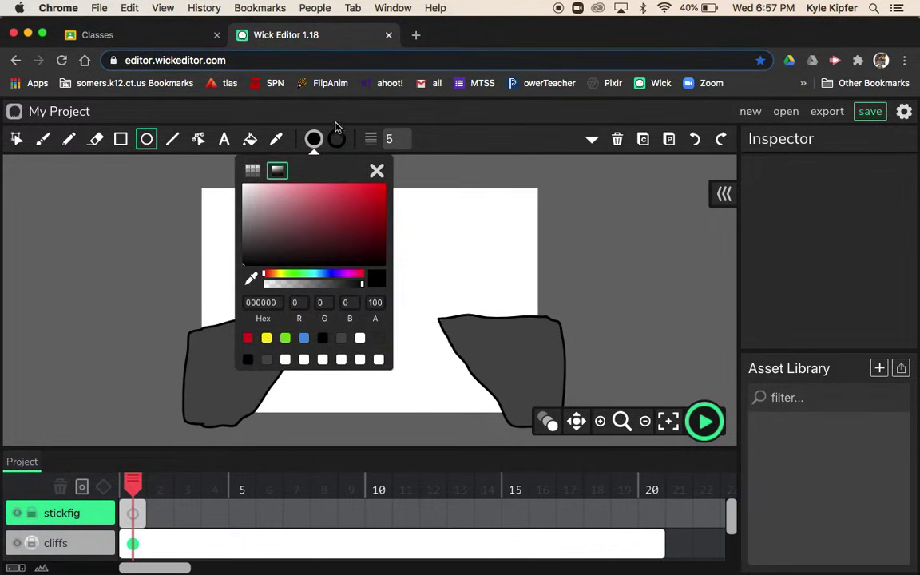
{"action": "left_click", "coordinate": [339, 140]}
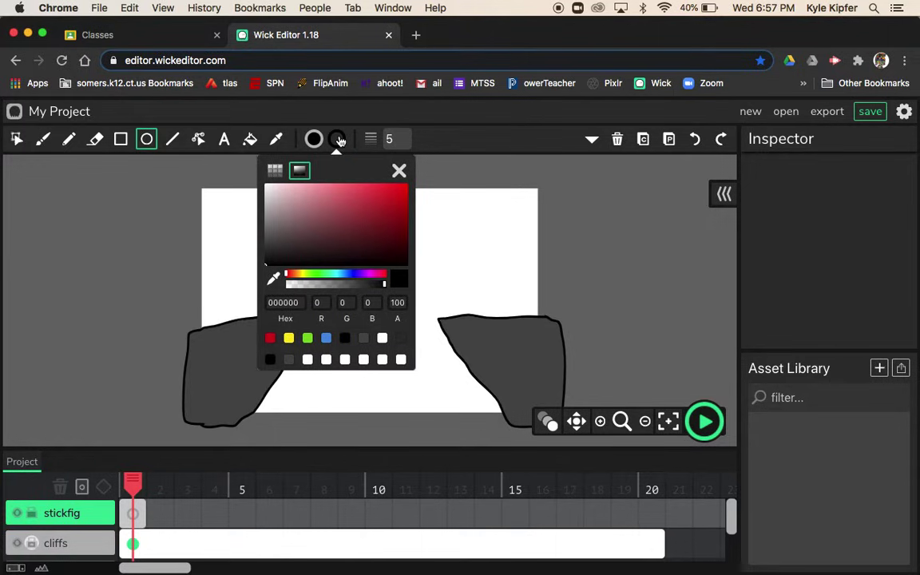
{"action": "left_click", "coordinate": [396, 139]}
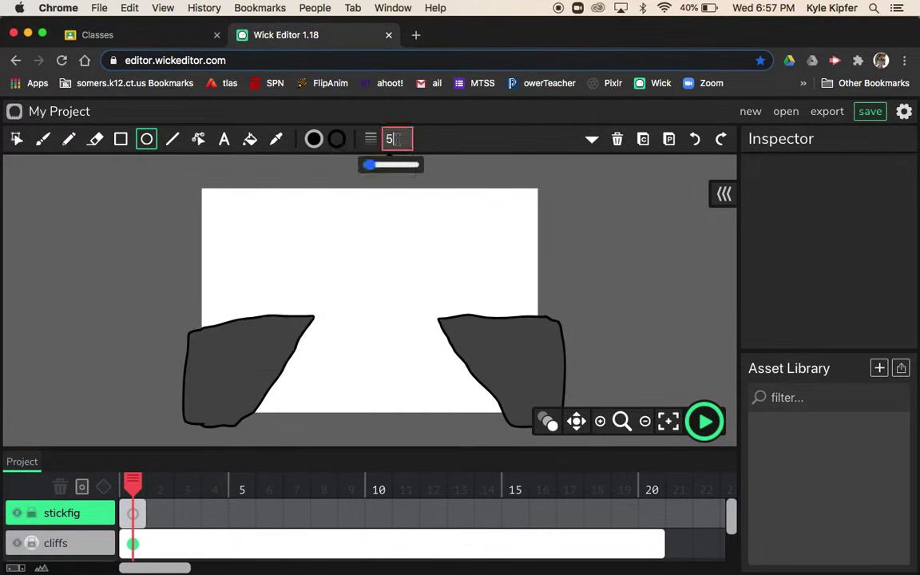
{"action": "key", "text": "BackSpace"}
{"action": "type", "text": "0"}
{"action": "left_click_drag", "start_coordinate": [169, 247], "coordinate": [190, 272]}
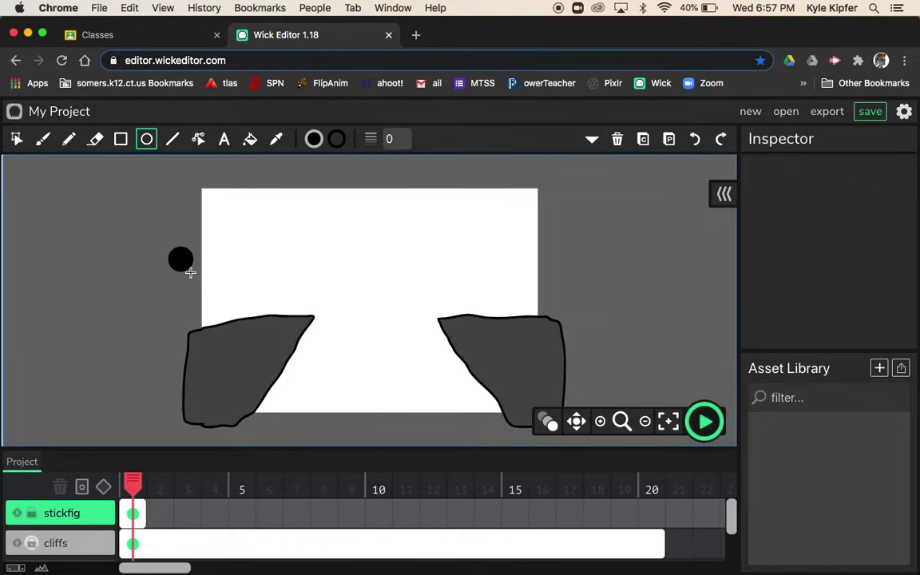
Step: Draw the figure's body, leg and arm lines with the Line tool at width 5
{"action": "mouse_move", "coordinate": [414, 135]}
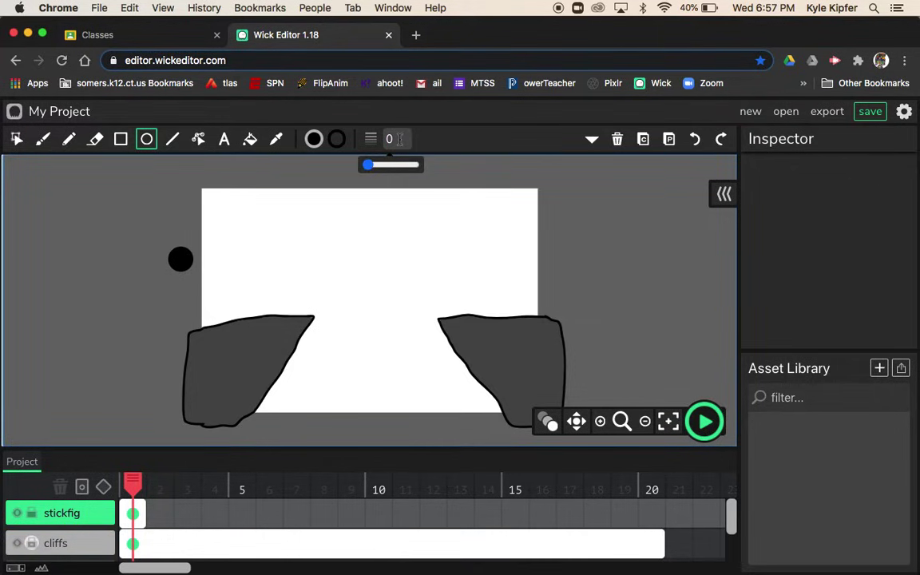
{"action": "left_click", "coordinate": [174, 141]}
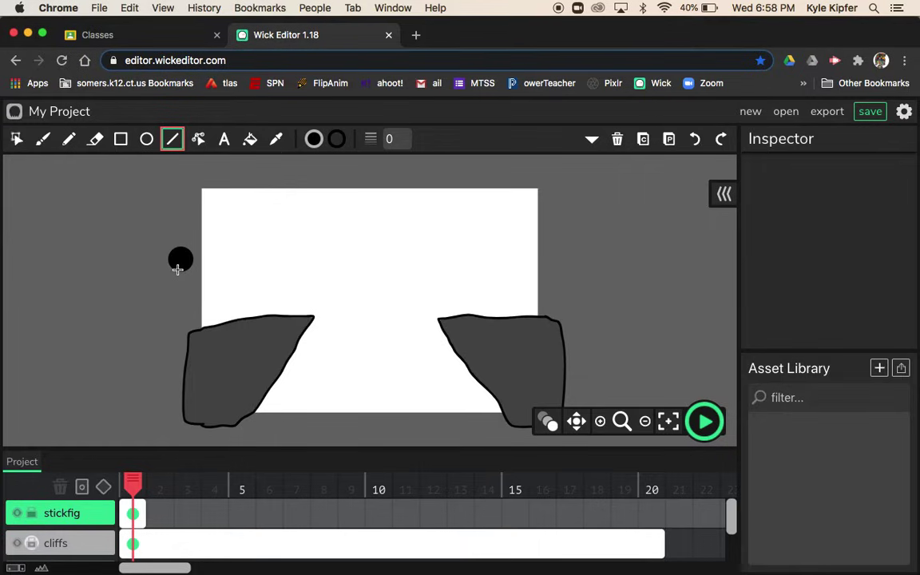
{"action": "left_click", "coordinate": [178, 280]}
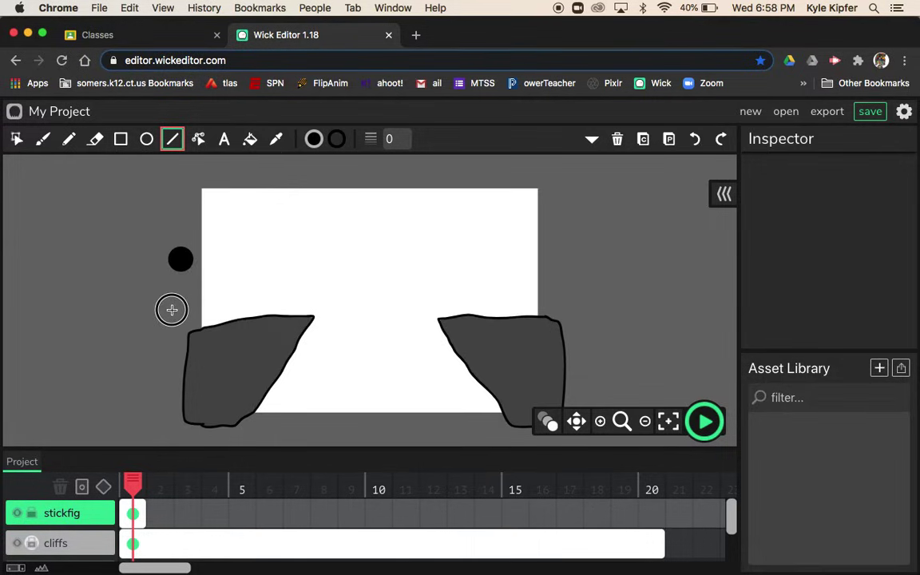
{"action": "left_click", "coordinate": [171, 310]}
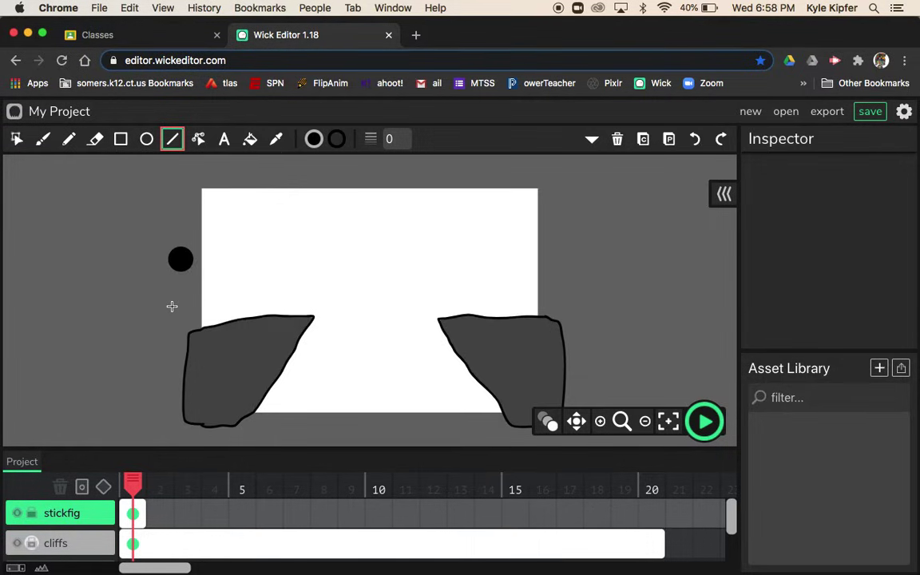
{"action": "left_click", "coordinate": [177, 267]}
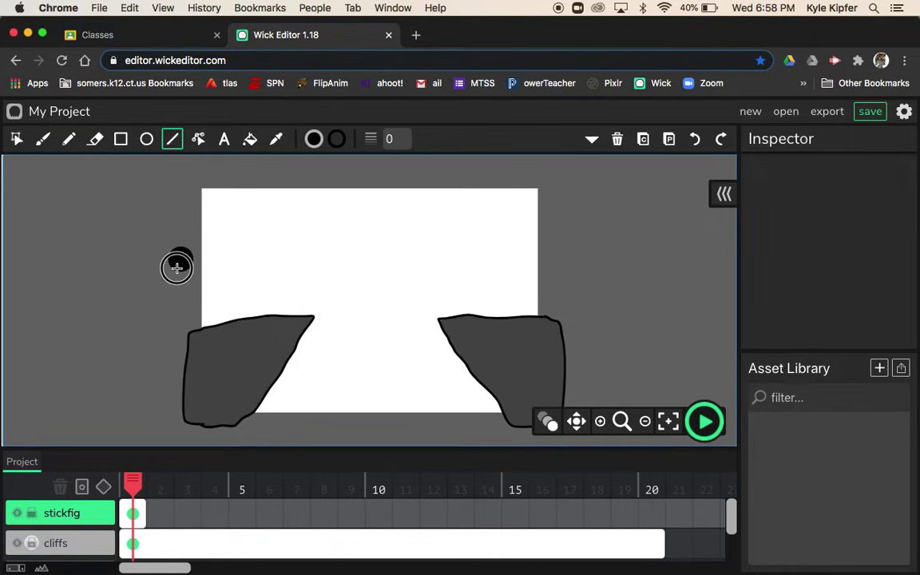
{"action": "left_click", "coordinate": [375, 141]}
{"action": "type", "text": "5"}
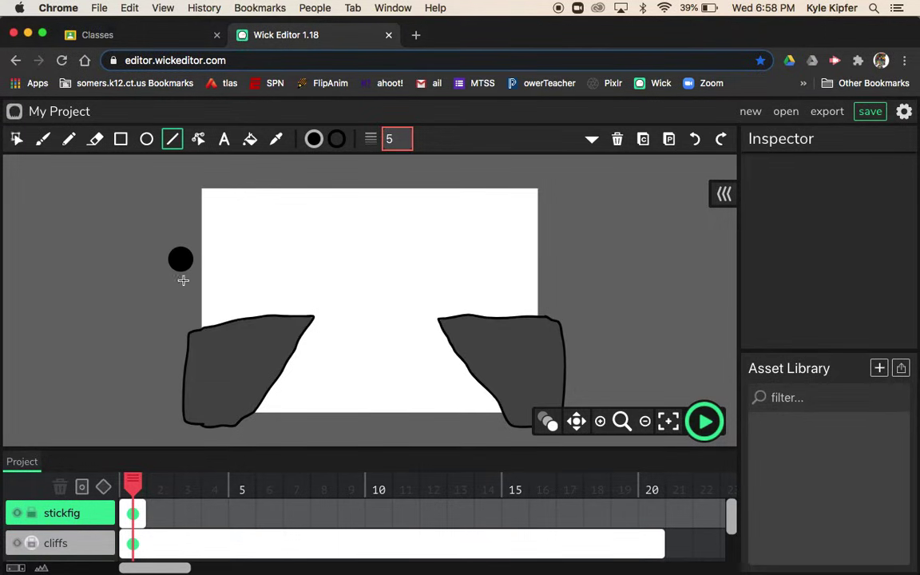
{"action": "mouse_move", "coordinate": [175, 271]}
{"action": "left_mouse_down"}
{"action": "mouse_move", "coordinate": [169, 314]}
{"action": "mouse_move", "coordinate": [158, 310]}
{"action": "mouse_move", "coordinate": [177, 307]}
{"action": "mouse_move", "coordinate": [164, 330]}
{"action": "mouse_move", "coordinate": [177, 326]}
{"action": "left_mouse_up"}
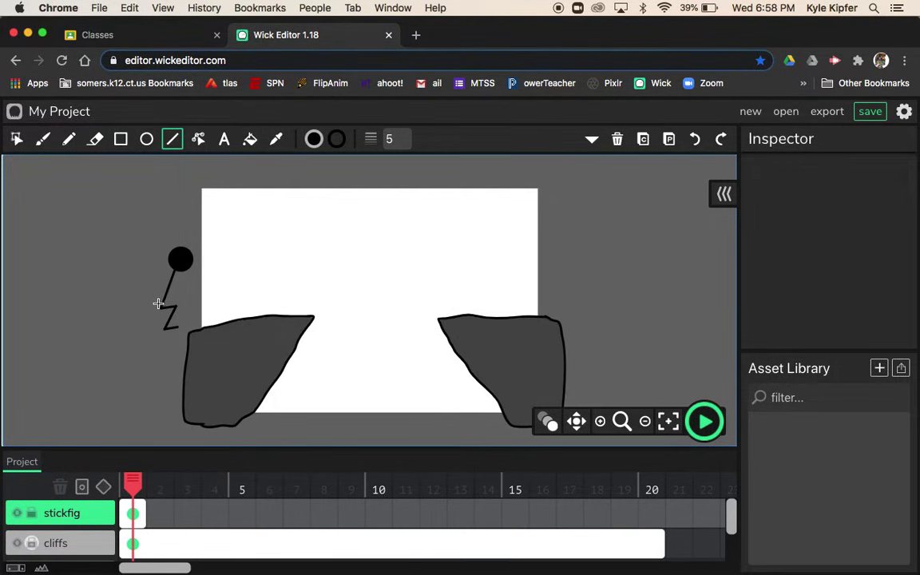
{"action": "left_click_drag", "start_coordinate": [161, 307], "coordinate": [143, 329]}
{"action": "mouse_move", "coordinate": [170, 275]}
{"action": "left_mouse_down"}
{"action": "mouse_move", "coordinate": [154, 281]}
{"action": "mouse_move", "coordinate": [149, 297]}
{"action": "mouse_move", "coordinate": [190, 286]}
{"action": "left_mouse_up"}
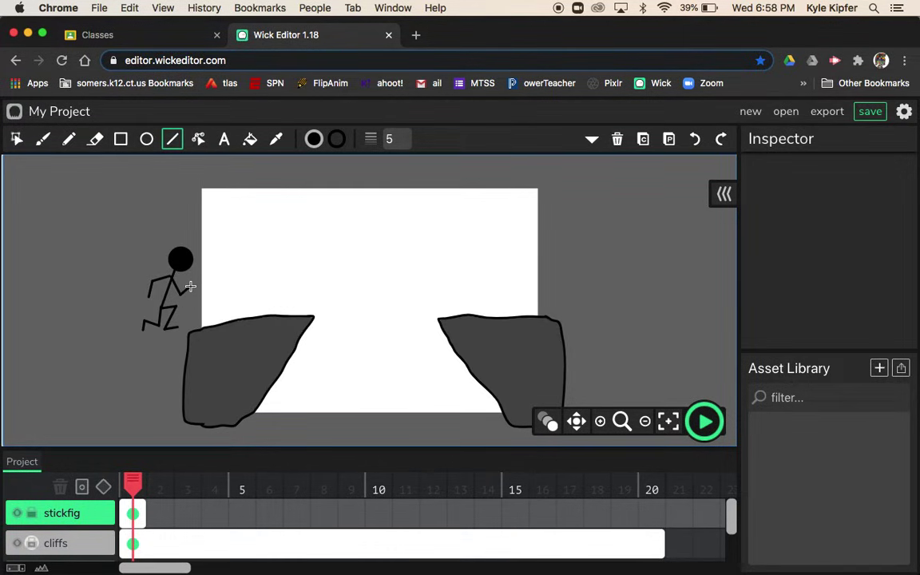
Step: Reshape the stick figure's leg strokes with the Path Cursor to refine the running pose
{"action": "left_click", "coordinate": [200, 141]}
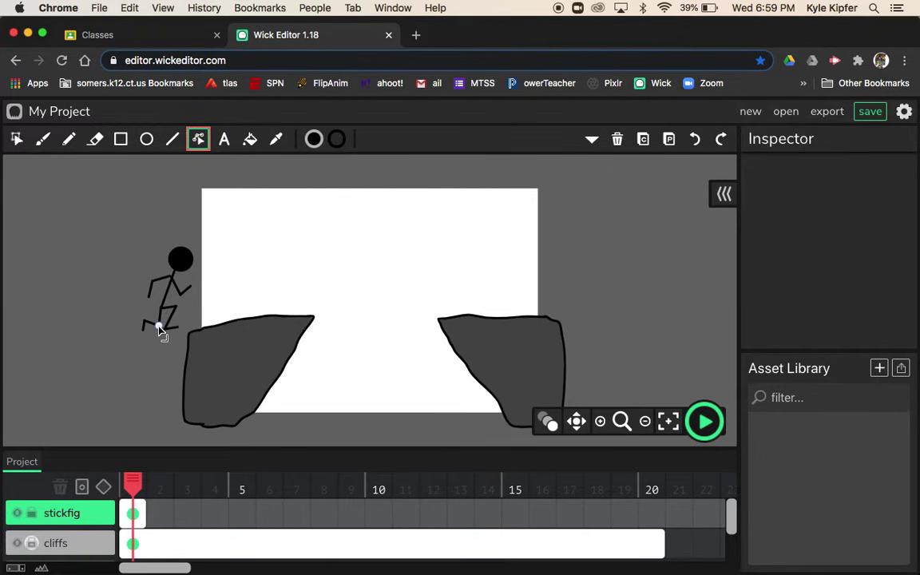
{"action": "mouse_move", "coordinate": [159, 330]}
{"action": "left_mouse_down"}
{"action": "mouse_move", "coordinate": [149, 309]}
{"action": "mouse_move", "coordinate": [155, 333]}
{"action": "mouse_move", "coordinate": [159, 328]}
{"action": "left_mouse_up"}
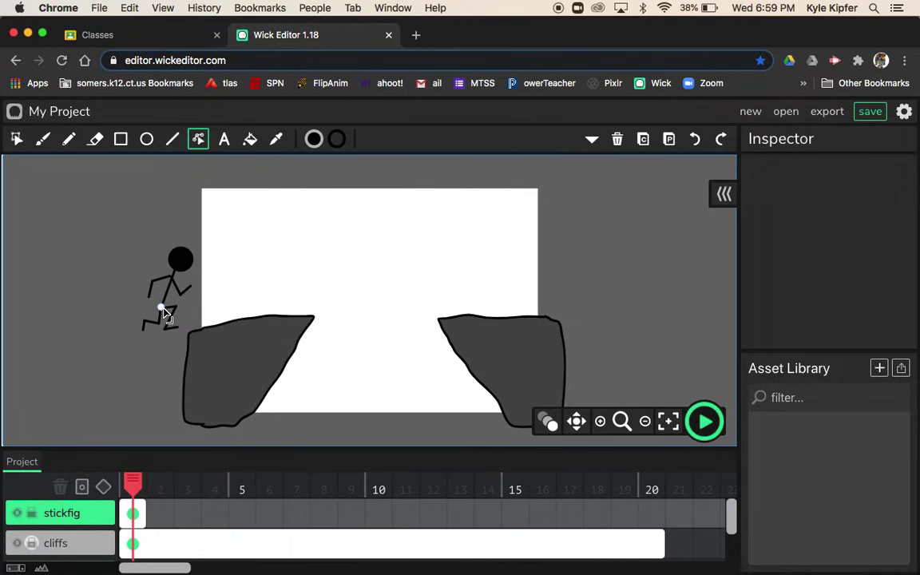
{"action": "mouse_move", "coordinate": [159, 312]}
{"action": "left_mouse_down"}
{"action": "mouse_move", "coordinate": [164, 293]}
{"action": "mouse_move", "coordinate": [158, 309]}
{"action": "left_mouse_up"}
Step: Copy the stick figure from frame 1 and paste it into frame 2
{"action": "left_click", "coordinate": [161, 515]}
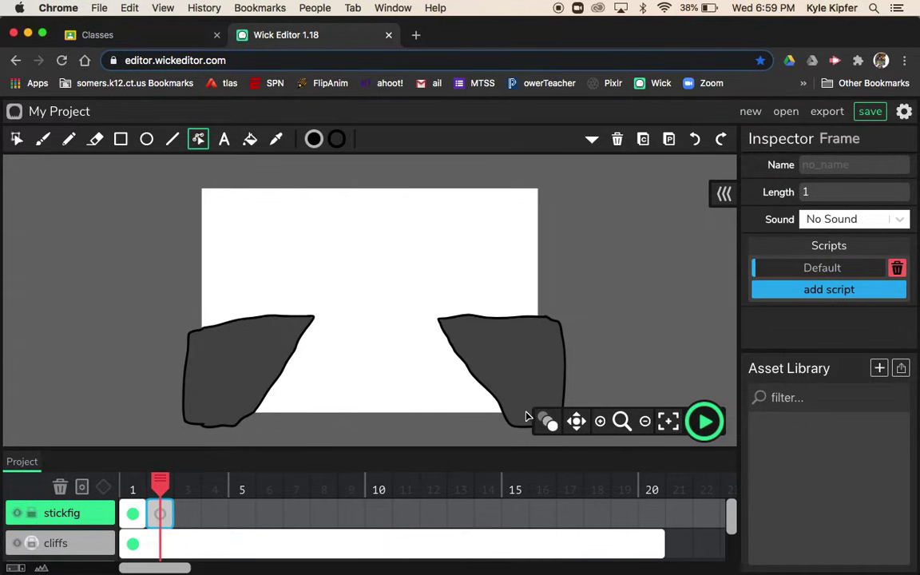
{"action": "left_click", "coordinate": [134, 514]}
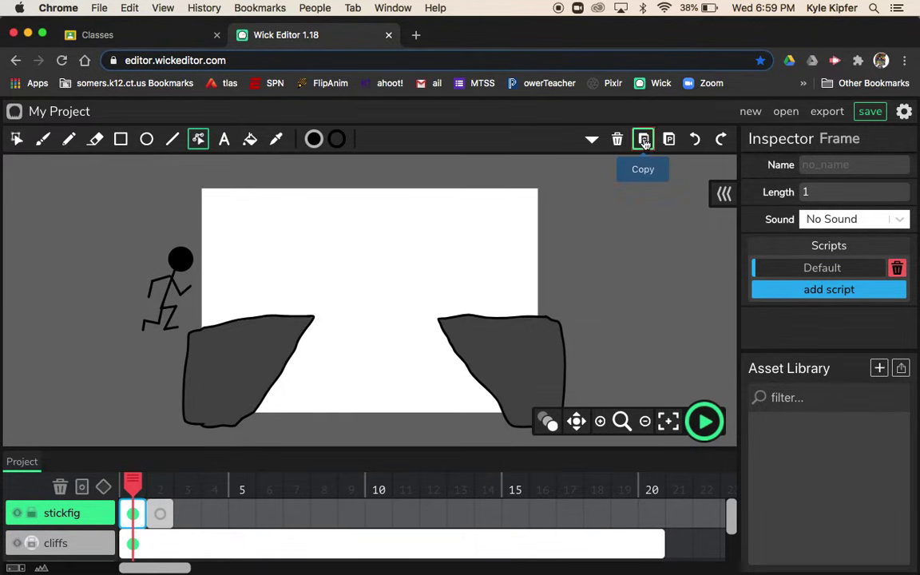
{"action": "left_click", "coordinate": [643, 140]}
{"action": "left_click", "coordinate": [159, 514]}
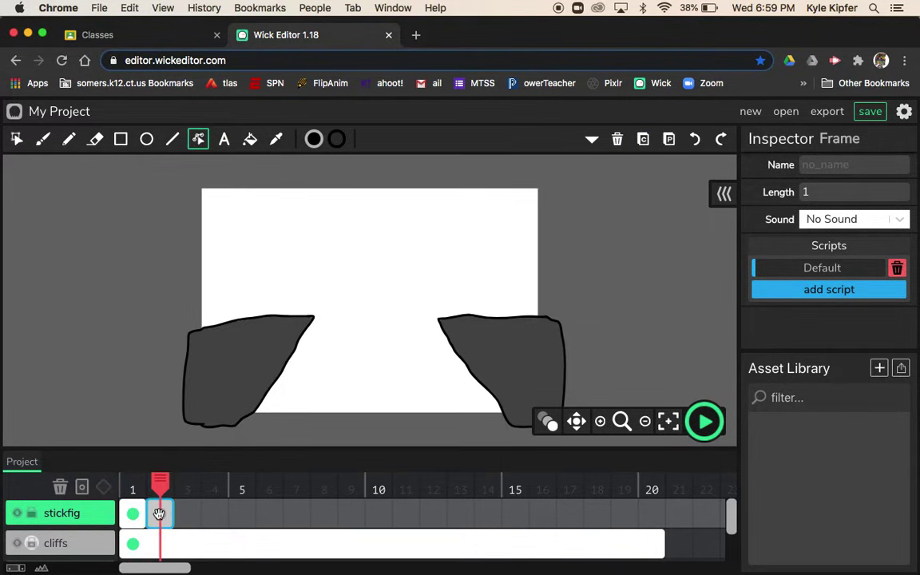
{"action": "left_click", "coordinate": [669, 140]}
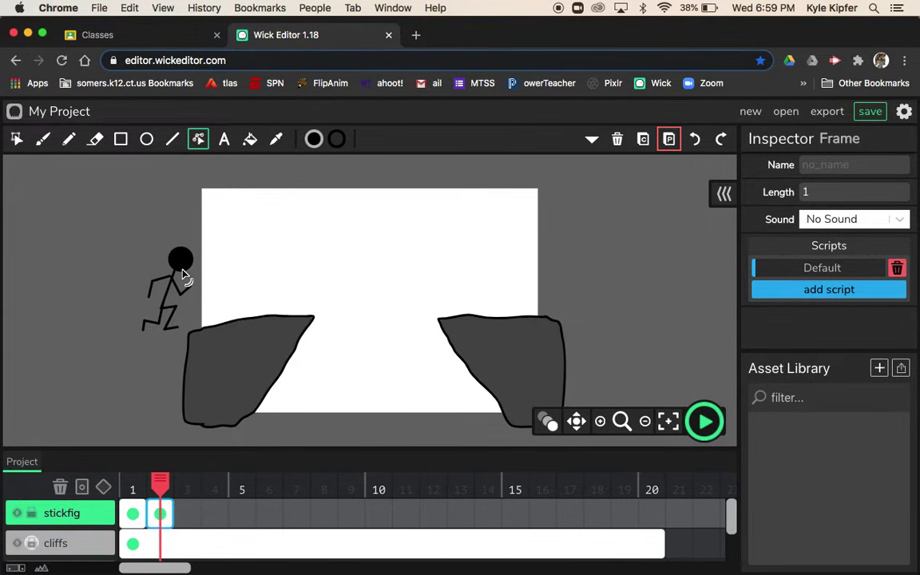
Step: Select the pasted figure and move it right onto the left cliff's edge
{"action": "left_click", "coordinate": [16, 140]}
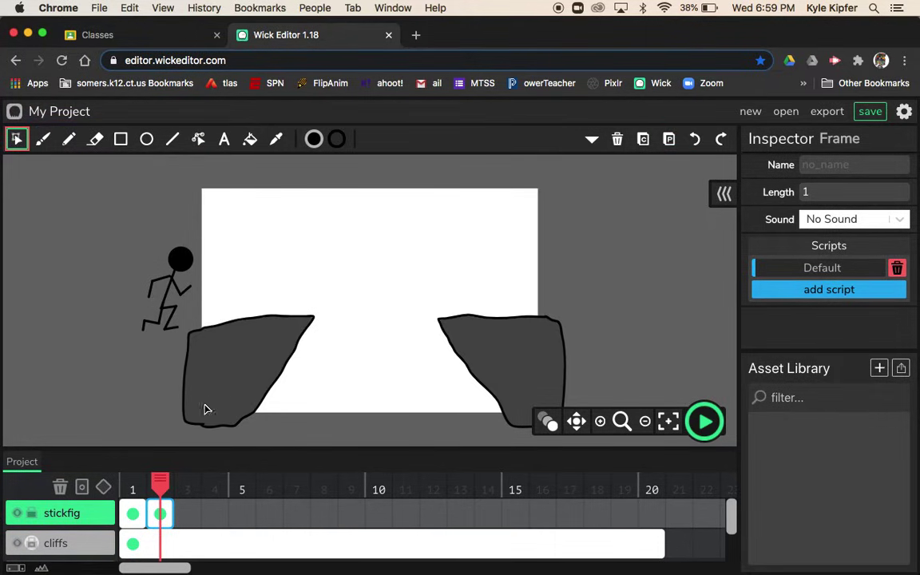
{"action": "left_click_drag", "start_coordinate": [113, 219], "coordinate": [257, 381]}
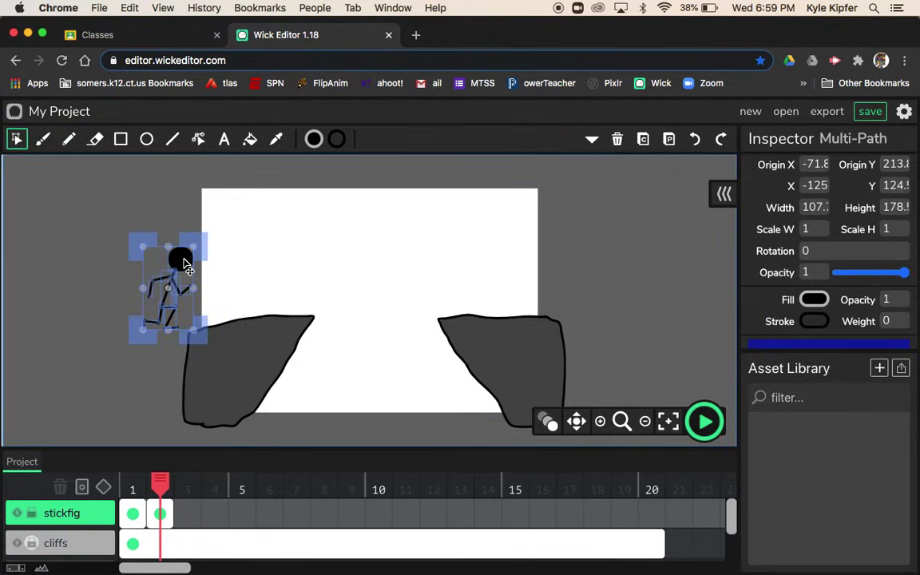
{"action": "left_click_drag", "start_coordinate": [186, 268], "coordinate": [201, 254]}
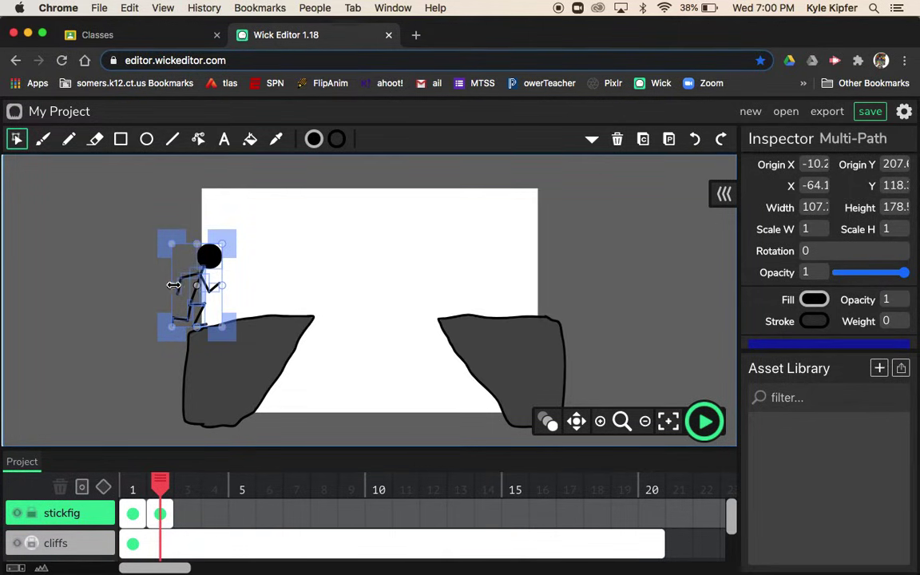
Step: Enable onion skinning, widen its frame range, and zoom in twice on the stage
{"action": "left_click", "coordinate": [548, 422]}
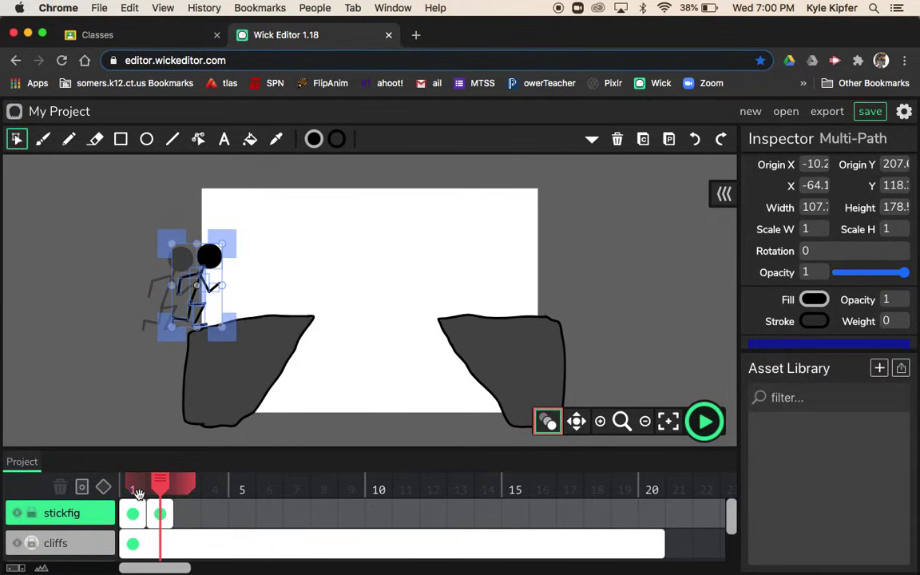
{"action": "mouse_move", "coordinate": [189, 483]}
{"action": "left_mouse_down"}
{"action": "mouse_move", "coordinate": [402, 485]}
{"action": "mouse_move", "coordinate": [180, 485]}
{"action": "left_mouse_up"}
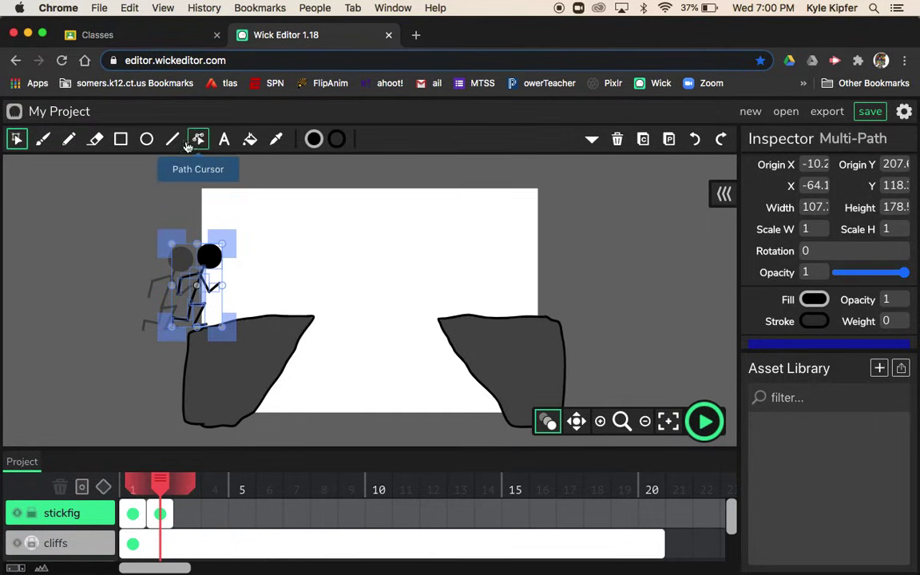
{"action": "left_click", "coordinate": [599, 421]}
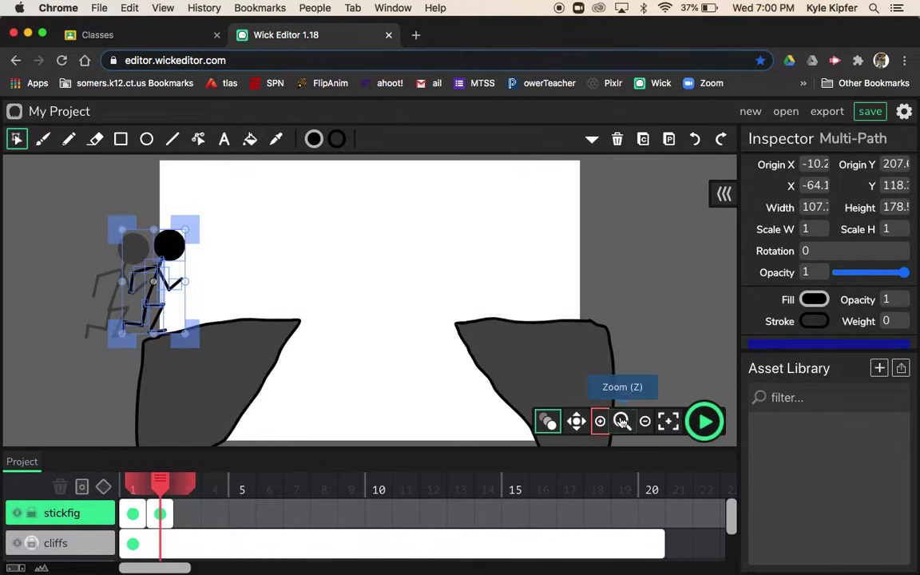
{"action": "left_click", "coordinate": [600, 421]}
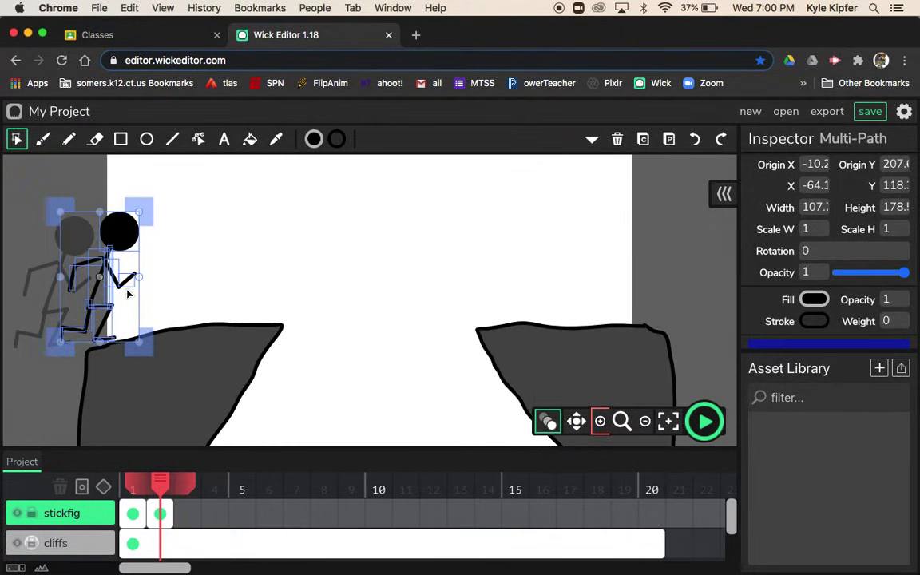
{"action": "left_click", "coordinate": [224, 175]}
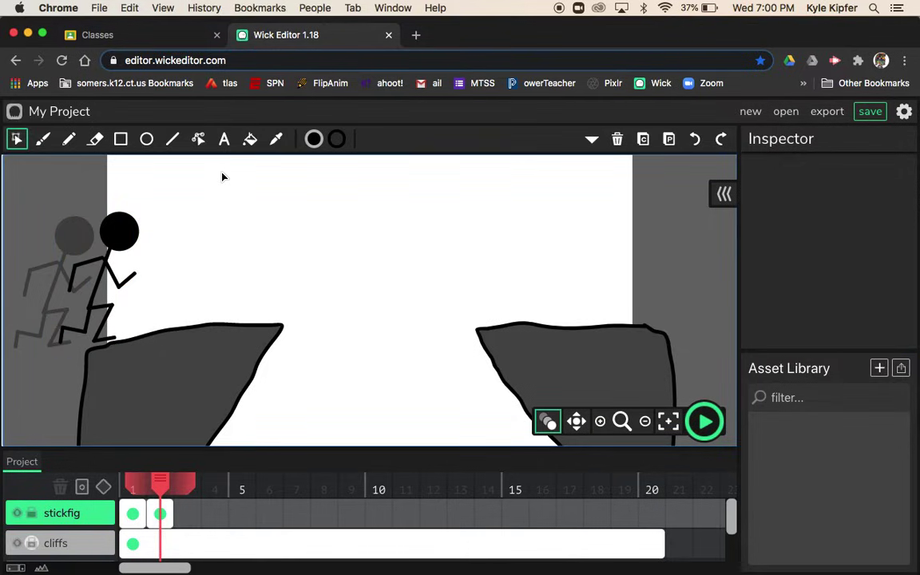
Step: Bend the frame 2 figure's arm into a new position with the Path Cursor
{"action": "left_click", "coordinate": [199, 141]}
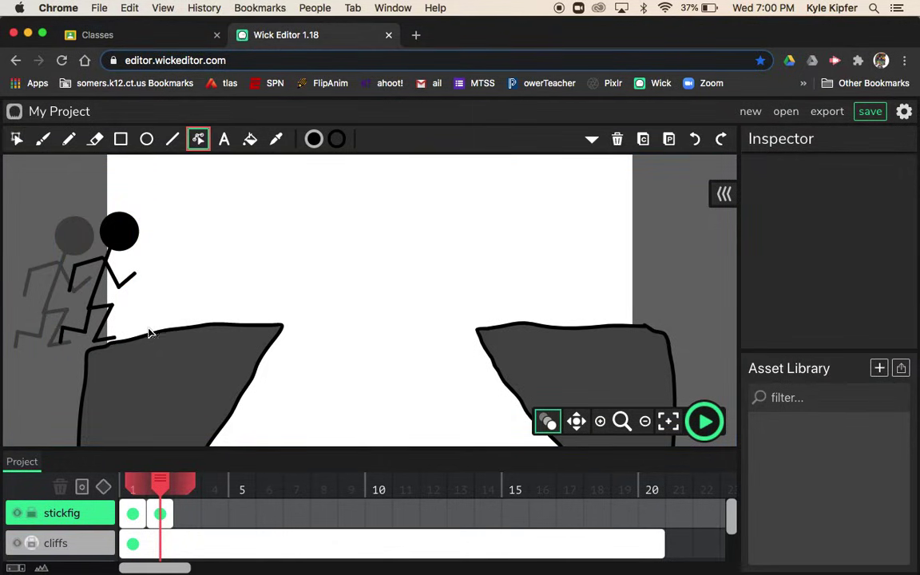
{"action": "left_click", "coordinate": [119, 289]}
{"action": "mouse_move", "coordinate": [118, 289]}
{"action": "left_mouse_down"}
{"action": "mouse_move", "coordinate": [95, 291]}
{"action": "mouse_move", "coordinate": [123, 298]}
{"action": "mouse_move", "coordinate": [97, 281]}
{"action": "mouse_move", "coordinate": [90, 290]}
{"action": "mouse_move", "coordinate": [105, 297]}
{"action": "mouse_move", "coordinate": [123, 271]}
{"action": "mouse_move", "coordinate": [122, 292]}
{"action": "left_mouse_up"}
{"action": "left_click_drag", "start_coordinate": [73, 266], "coordinate": [107, 304]}
{"action": "left_click_drag", "start_coordinate": [76, 270], "coordinate": [83, 279]}
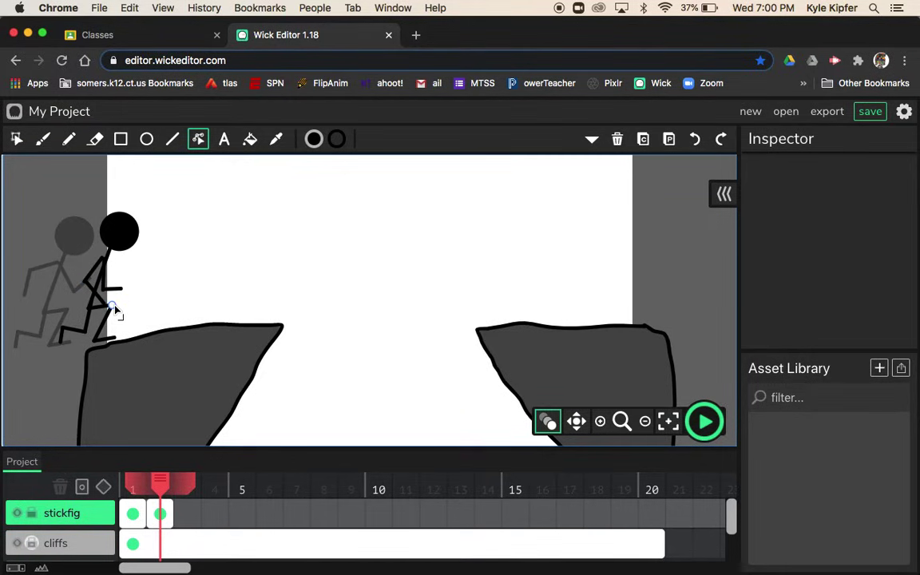
Step: Lower the hip onto the cliff edge and bend the legs into a crouch
{"action": "left_click_drag", "start_coordinate": [114, 308], "coordinate": [90, 334]}
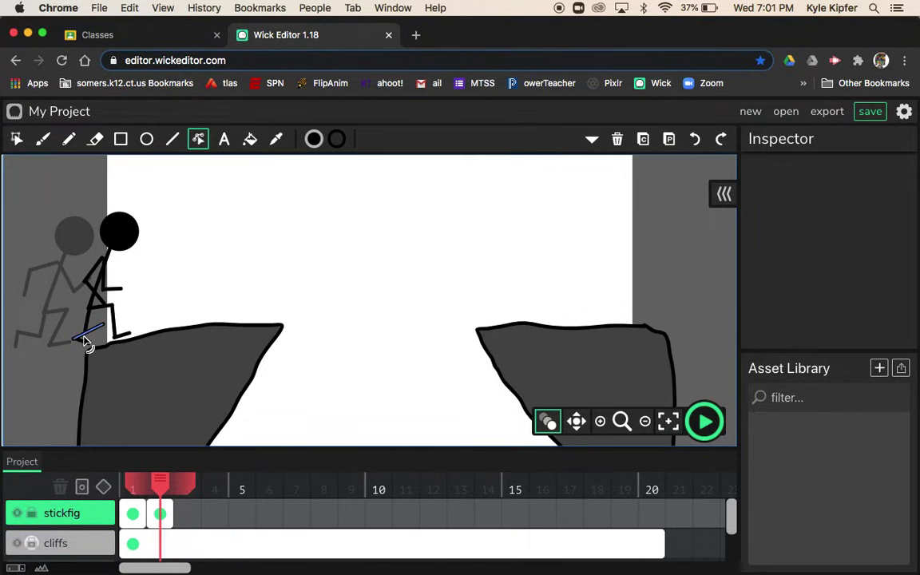
{"action": "left_click", "coordinate": [91, 303]}
{"action": "left_click_drag", "start_coordinate": [91, 304], "coordinate": [91, 339]}
{"action": "mouse_move", "coordinate": [88, 336]}
{"action": "left_mouse_down"}
{"action": "mouse_move", "coordinate": [103, 298]}
{"action": "mouse_move", "coordinate": [82, 305]}
{"action": "mouse_move", "coordinate": [100, 335]}
{"action": "left_mouse_up"}
{"action": "left_click_drag", "start_coordinate": [105, 332], "coordinate": [99, 329]}
{"action": "left_click_drag", "start_coordinate": [93, 314], "coordinate": [88, 308]}
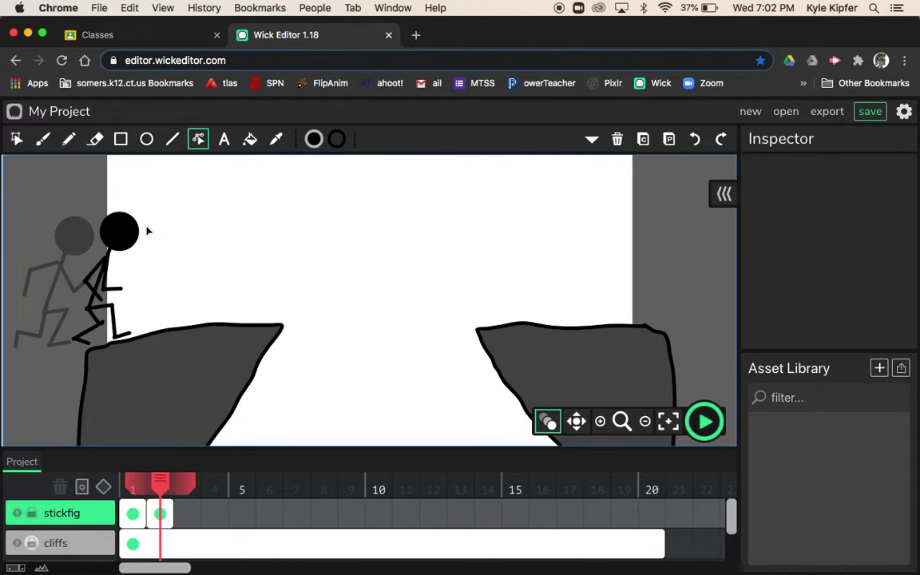
Step: Paste frame 1's stick figure into frame 3 and shift it further right along the cliff
{"action": "left_click", "coordinate": [131, 515]}
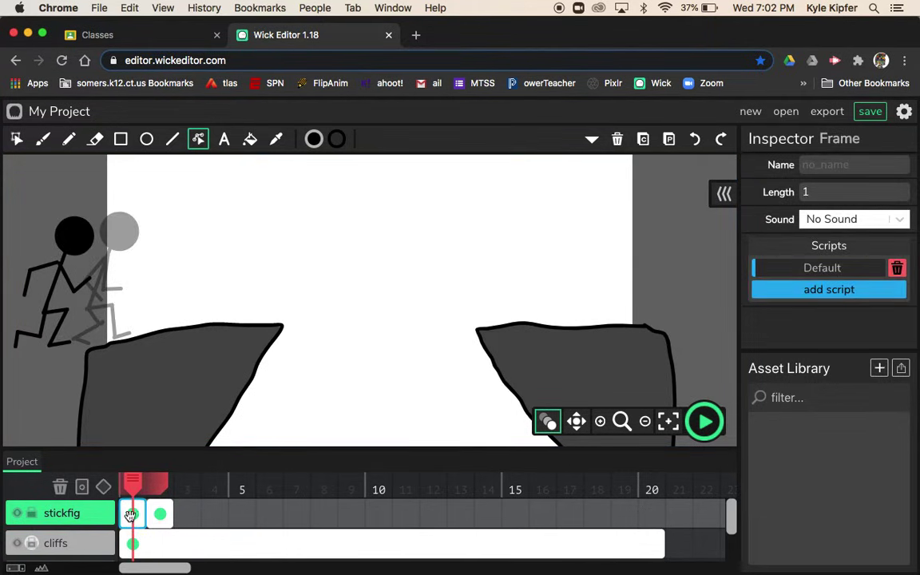
{"action": "left_click", "coordinate": [643, 140]}
{"action": "left_click", "coordinate": [193, 519]}
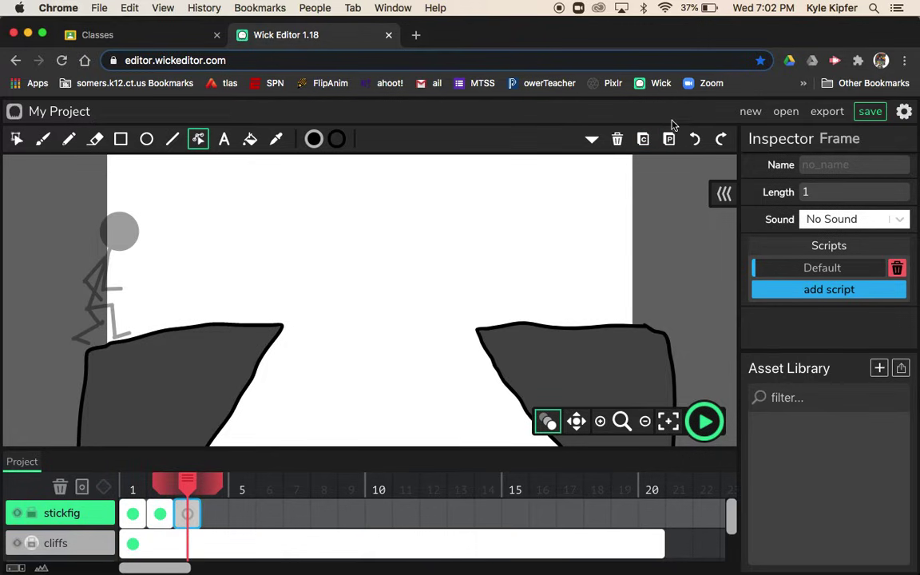
{"action": "left_click", "coordinate": [669, 139]}
{"action": "left_click", "coordinate": [16, 139]}
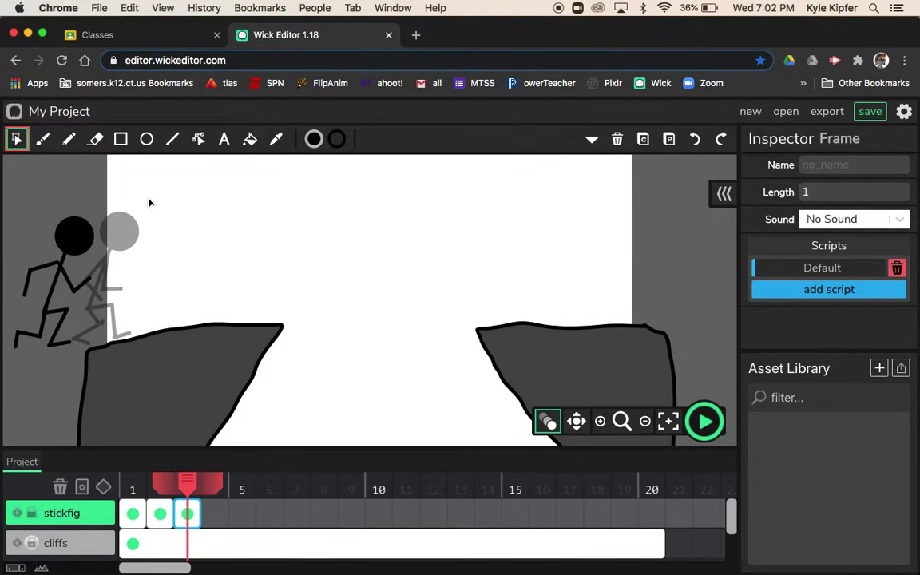
{"action": "left_click_drag", "start_coordinate": [136, 179], "coordinate": [6, 386]}
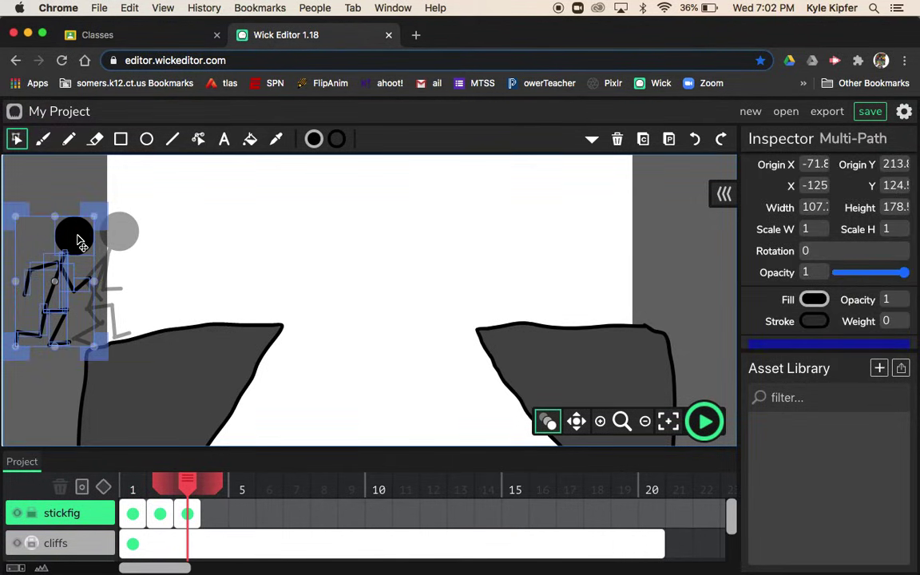
{"action": "left_click_drag", "start_coordinate": [77, 241], "coordinate": [170, 237]}
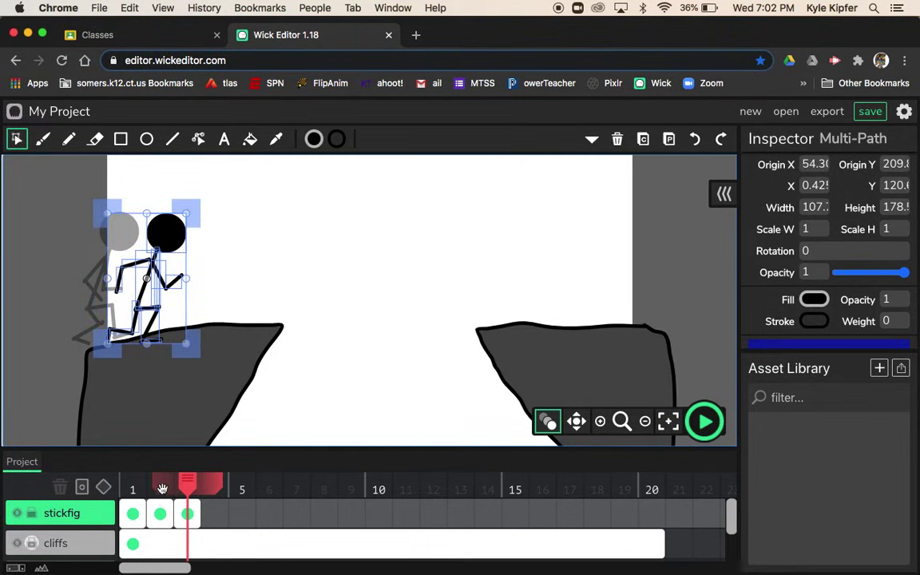
Step: Show more onion skins, then copy frame 2's figure into new frame 4 and shift it right
{"action": "left_click_drag", "start_coordinate": [156, 484], "coordinate": [128, 486]}
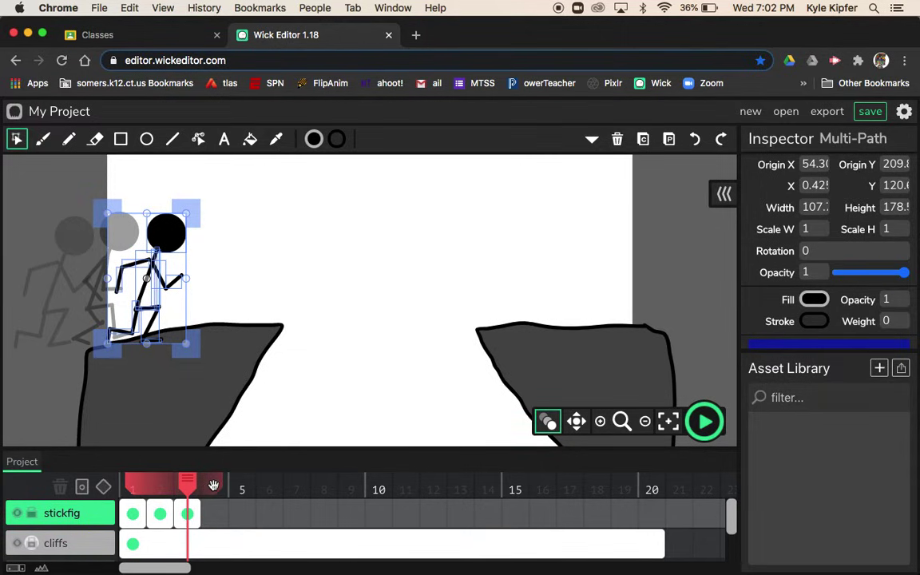
{"action": "left_click", "coordinate": [158, 515]}
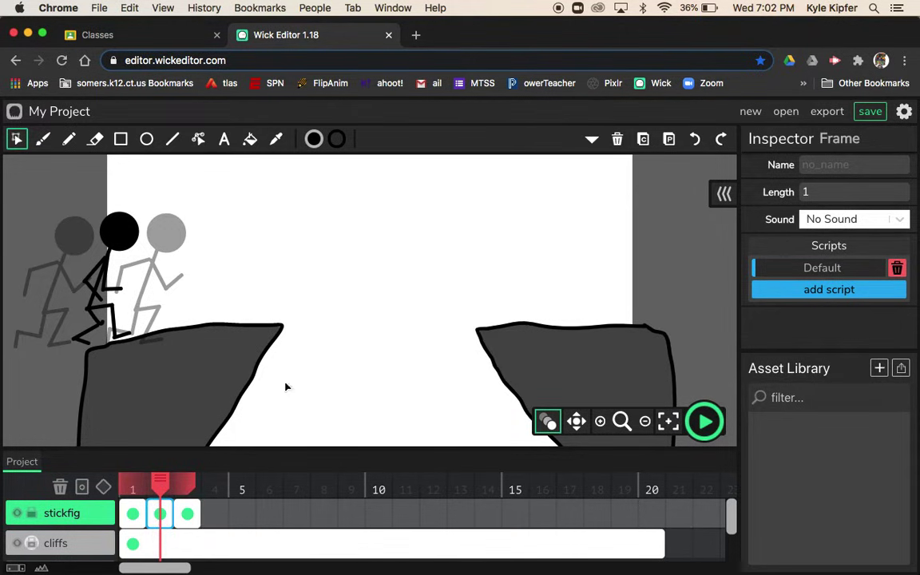
{"action": "left_click", "coordinate": [643, 146]}
{"action": "left_click", "coordinate": [213, 514]}
{"action": "left_click", "coordinate": [669, 142]}
{"action": "left_click_drag", "start_coordinate": [45, 189], "coordinate": [201, 371]}
{"action": "left_click_drag", "start_coordinate": [118, 230], "coordinate": [209, 228]}
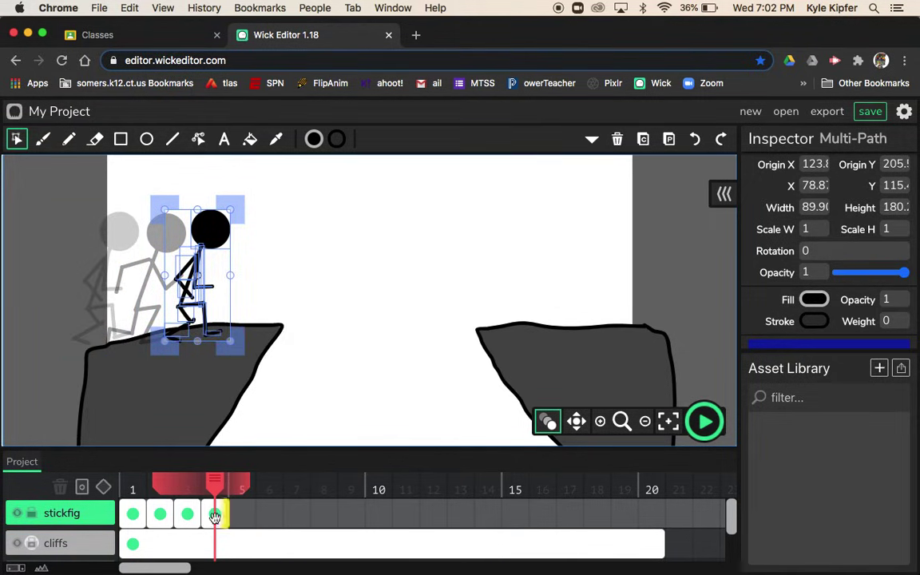
Step: Copy frame 3's figure into new frame 5, move it to the cliff edge, and undo a stray arm move
{"action": "left_click", "coordinate": [188, 515]}
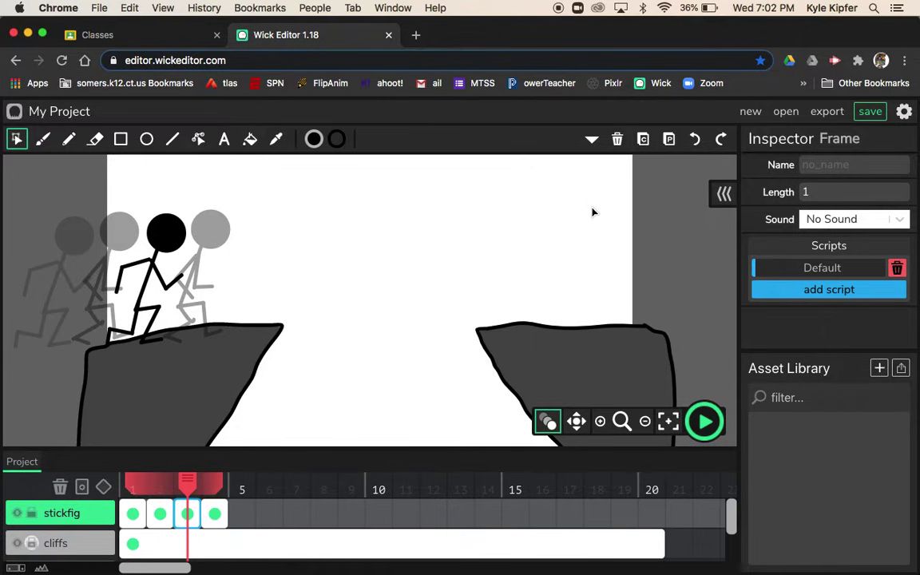
{"action": "left_click", "coordinate": [642, 140]}
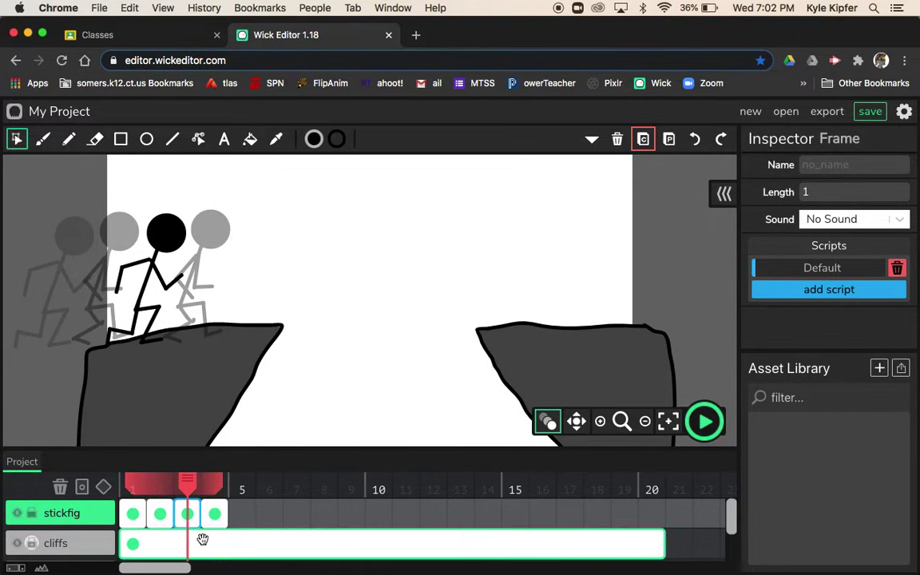
{"action": "left_click", "coordinate": [242, 513]}
{"action": "left_click", "coordinate": [669, 140]}
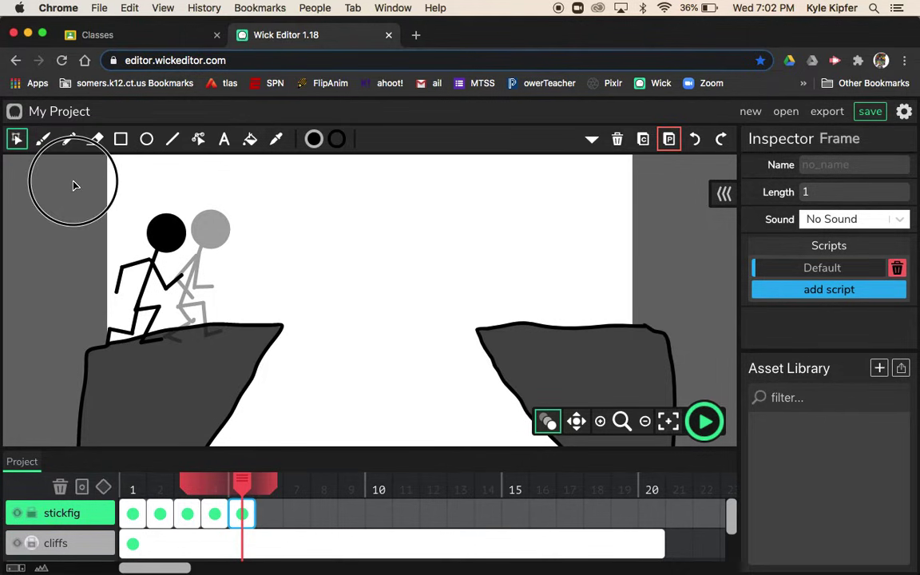
{"action": "left_click_drag", "start_coordinate": [74, 184], "coordinate": [235, 411]}
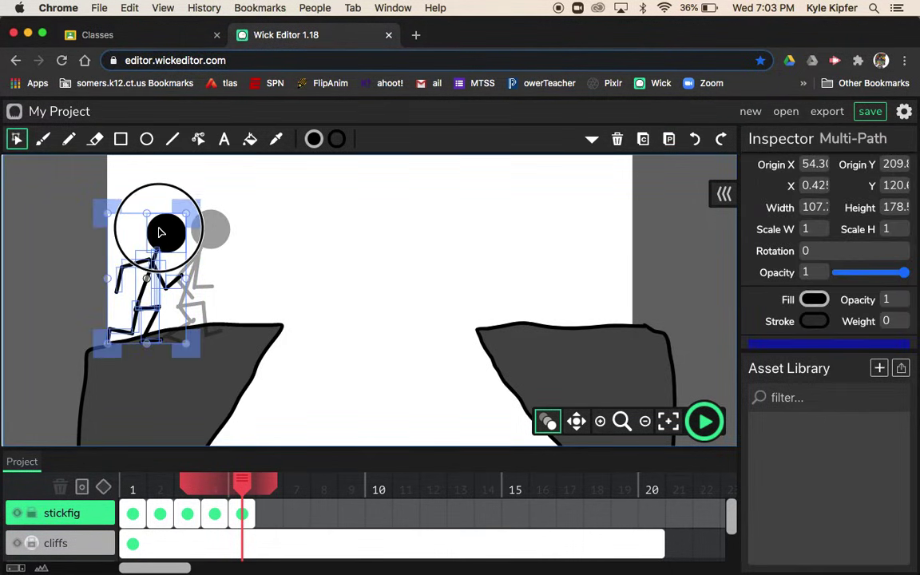
{"action": "left_click_drag", "start_coordinate": [160, 230], "coordinate": [269, 232]}
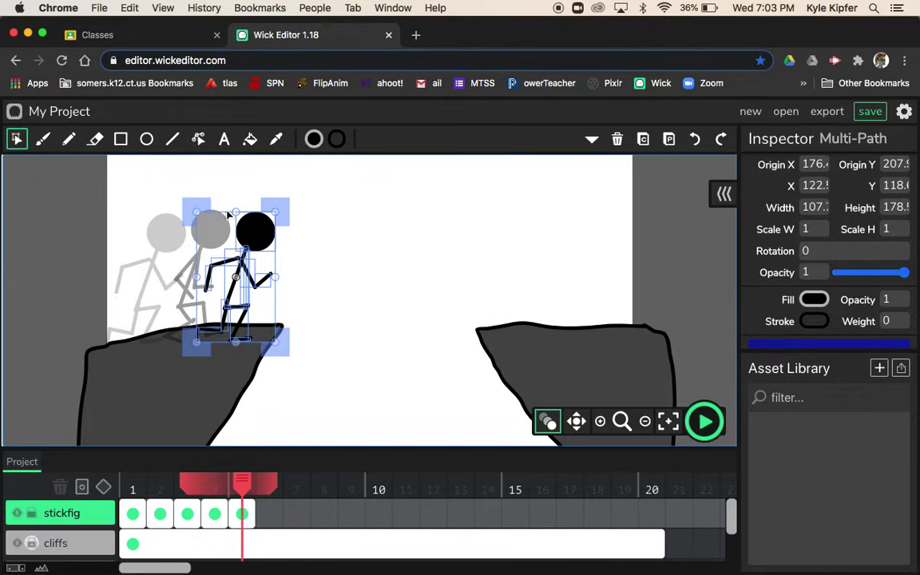
{"action": "left_click", "coordinate": [325, 292]}
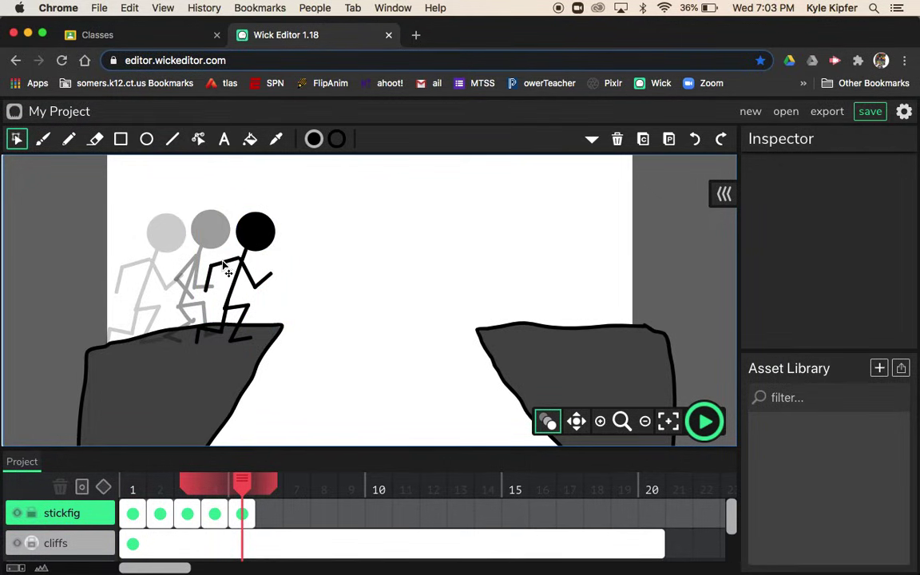
{"action": "left_click_drag", "start_coordinate": [231, 273], "coordinate": [366, 259]}
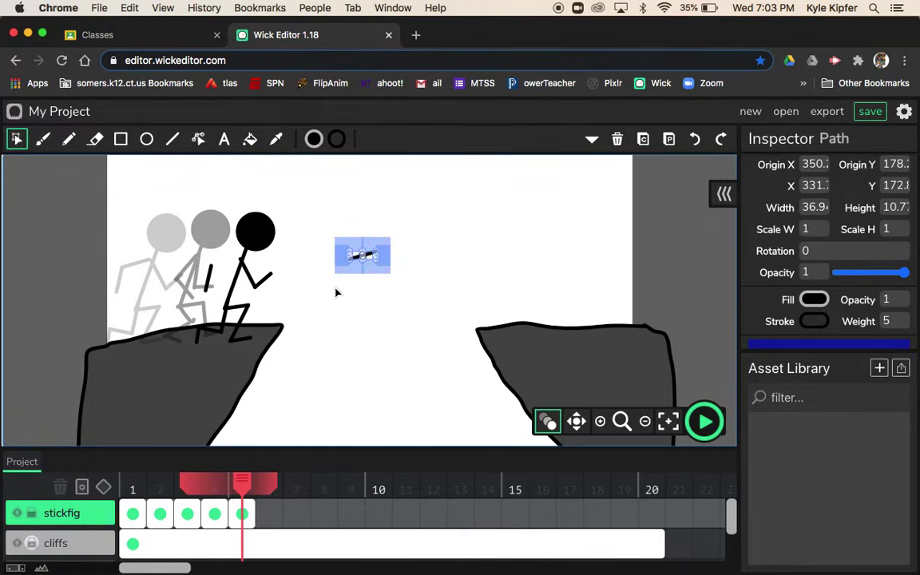
{"action": "key", "text": "ctrl+z"}
{"action": "left_click", "coordinate": [345, 254]}
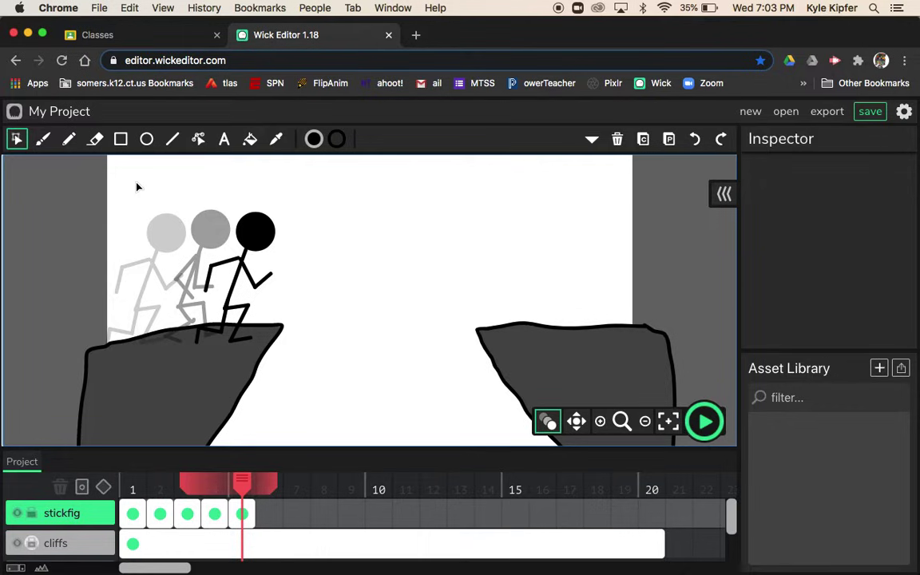
Step: Play and pause the five-frame run preview, then add an empty frame 6 on stickfig
{"action": "left_click", "coordinate": [705, 421]}
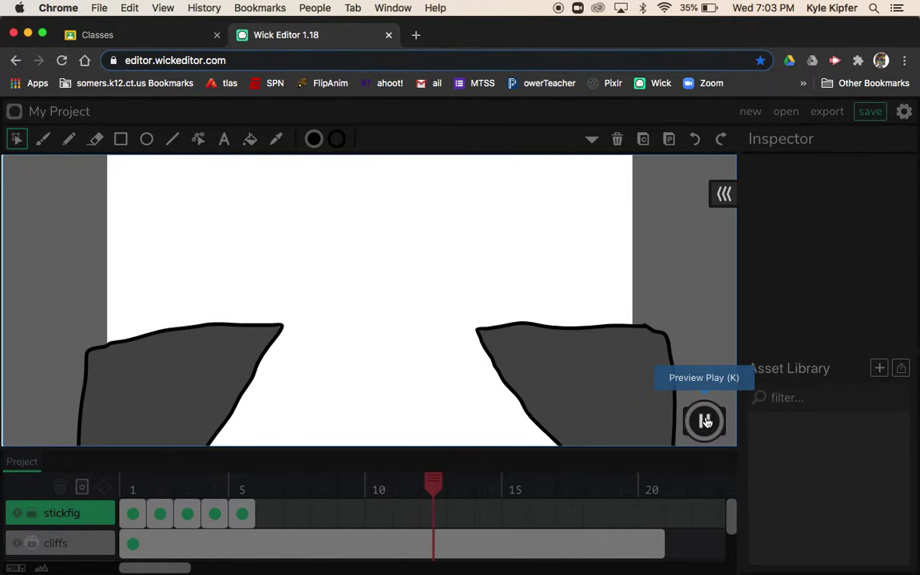
{"action": "left_click", "coordinate": [704, 420]}
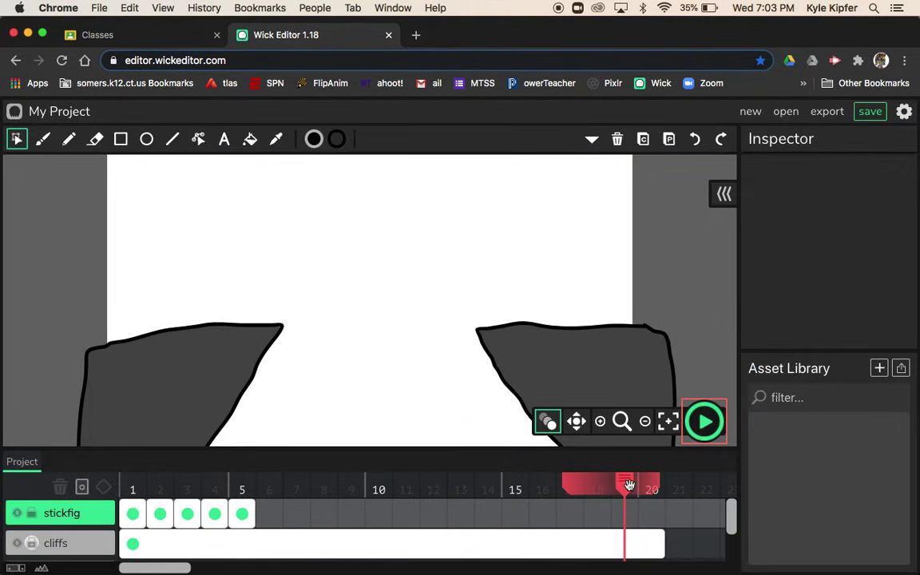
{"action": "left_click_drag", "start_coordinate": [626, 485], "coordinate": [265, 473]}
{"action": "left_click", "coordinate": [269, 517]}
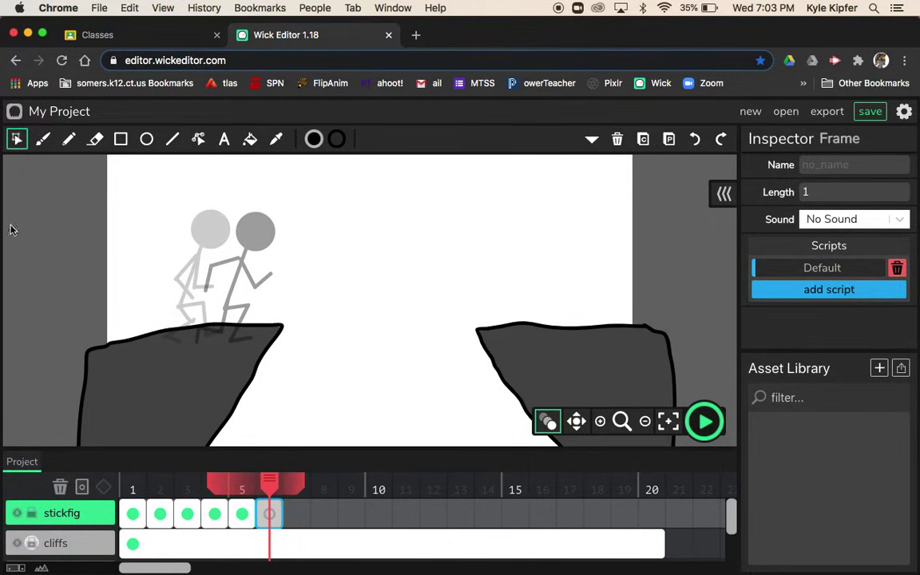
Step: Draw the crouching figure's ellipse head and a line arm at the left cliff's edge
{"action": "left_click", "coordinate": [147, 139]}
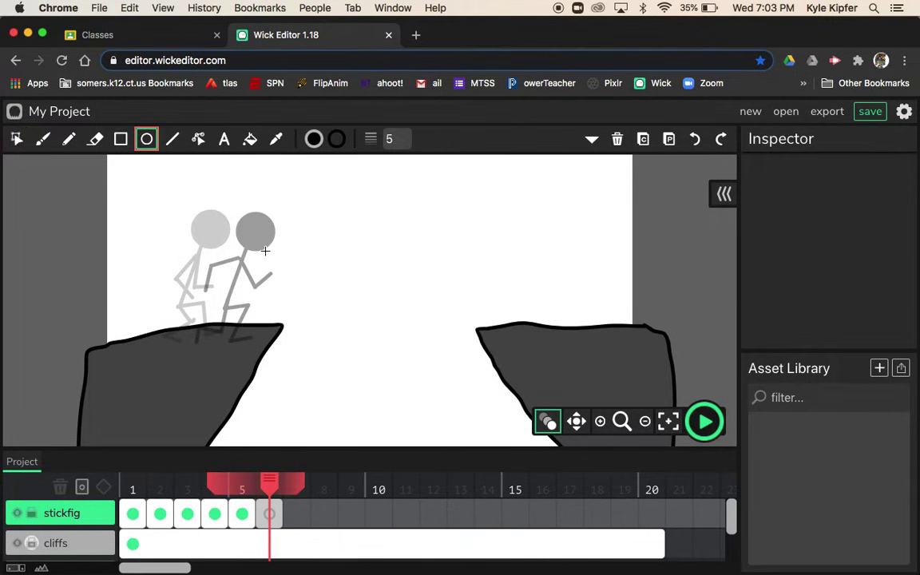
{"action": "mouse_move", "coordinate": [265, 251]}
{"action": "left_mouse_down"}
{"action": "mouse_move", "coordinate": [297, 276]}
{"action": "mouse_move", "coordinate": [264, 269]}
{"action": "mouse_move", "coordinate": [215, 294]}
{"action": "mouse_move", "coordinate": [233, 302]}
{"action": "mouse_move", "coordinate": [222, 305]}
{"action": "mouse_move", "coordinate": [256, 303]}
{"action": "mouse_move", "coordinate": [240, 343]}
{"action": "mouse_move", "coordinate": [255, 344]}
{"action": "left_mouse_up"}
{"action": "left_click", "coordinate": [172, 140]}
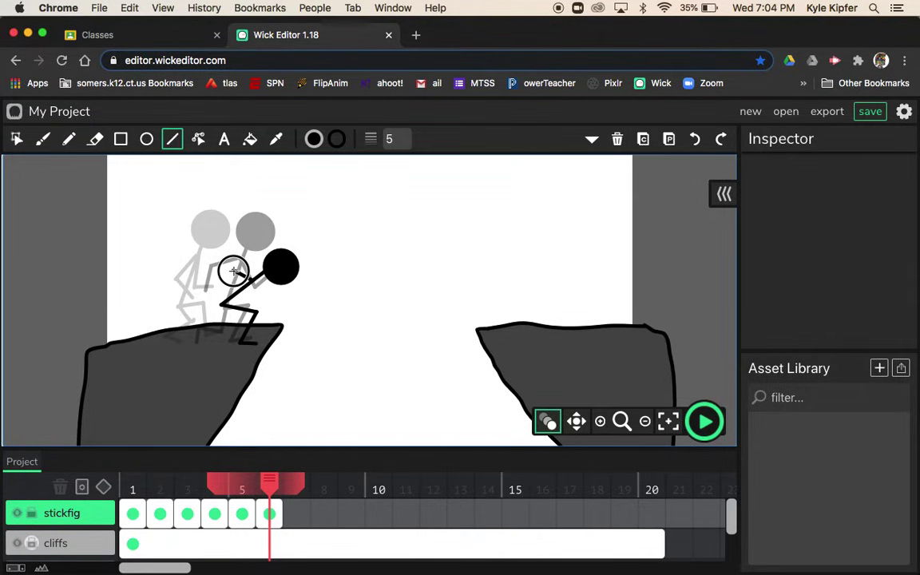
{"action": "left_click_drag", "start_coordinate": [233, 271], "coordinate": [199, 285]}
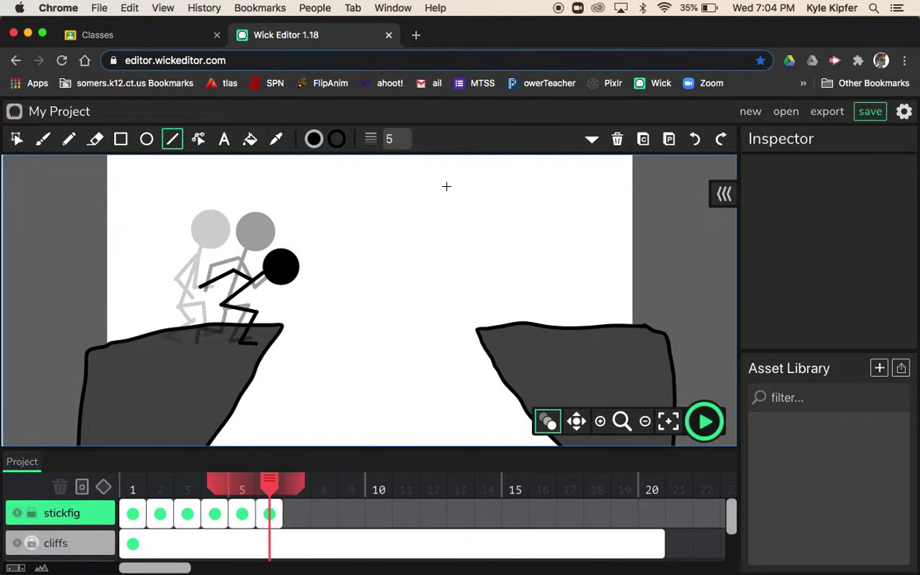
Step: Copy frame 6's crouched figure into new frame 7 and lift it up and right over the gap
{"action": "left_click", "coordinate": [299, 516]}
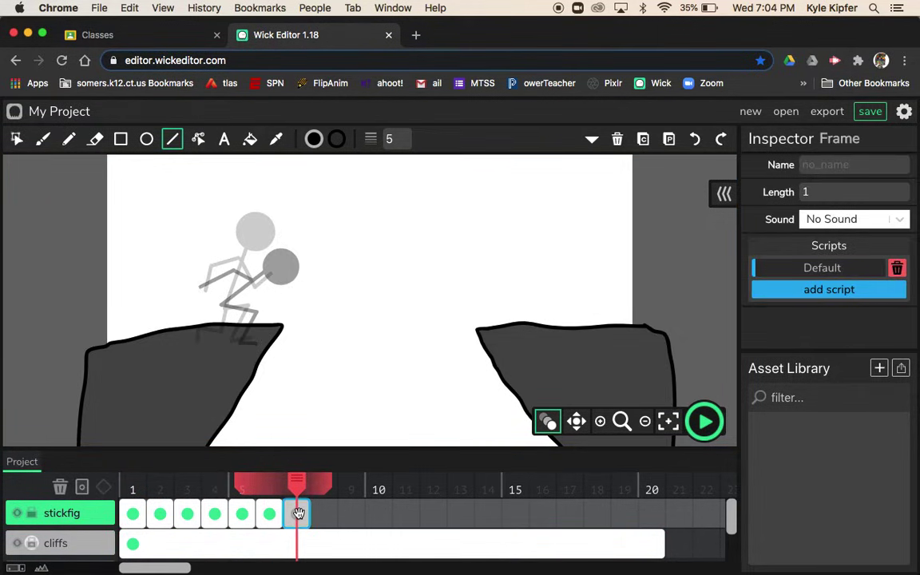
{"action": "left_click", "coordinate": [147, 140]}
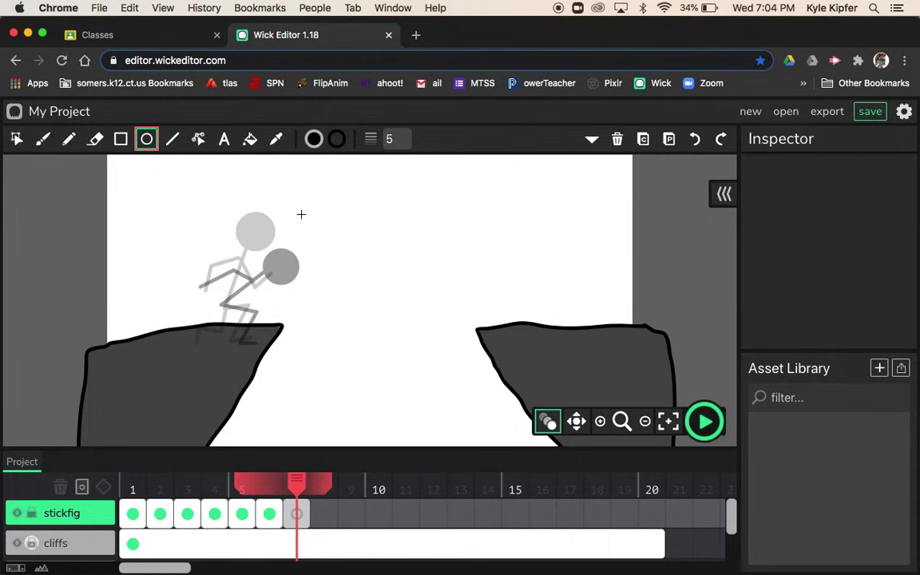
{"action": "left_click", "coordinate": [267, 512]}
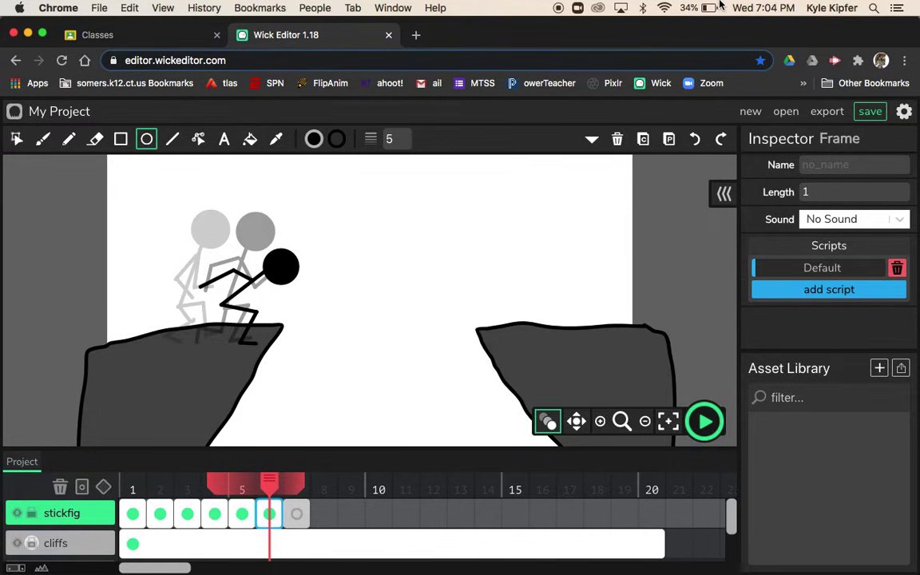
{"action": "left_click", "coordinate": [643, 139]}
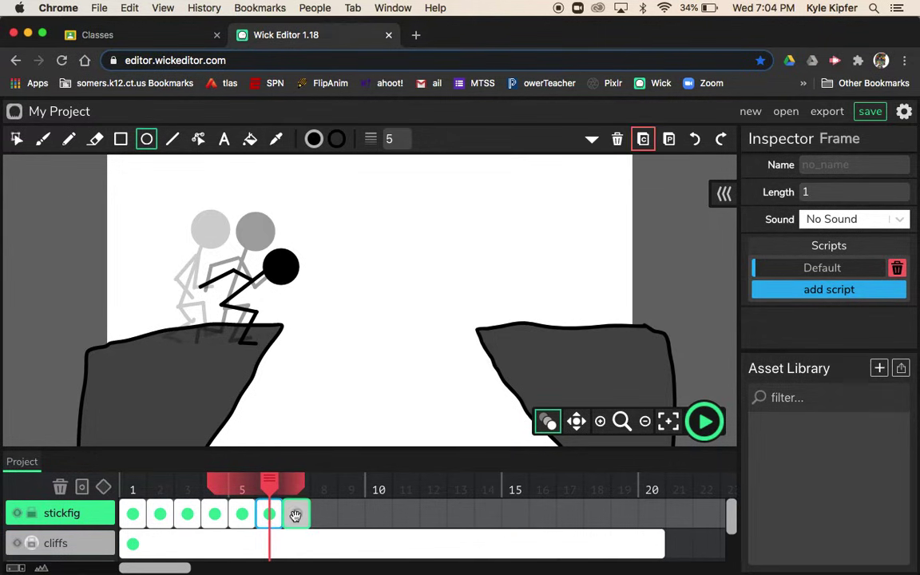
{"action": "left_click", "coordinate": [295, 516]}
{"action": "left_click", "coordinate": [669, 140]}
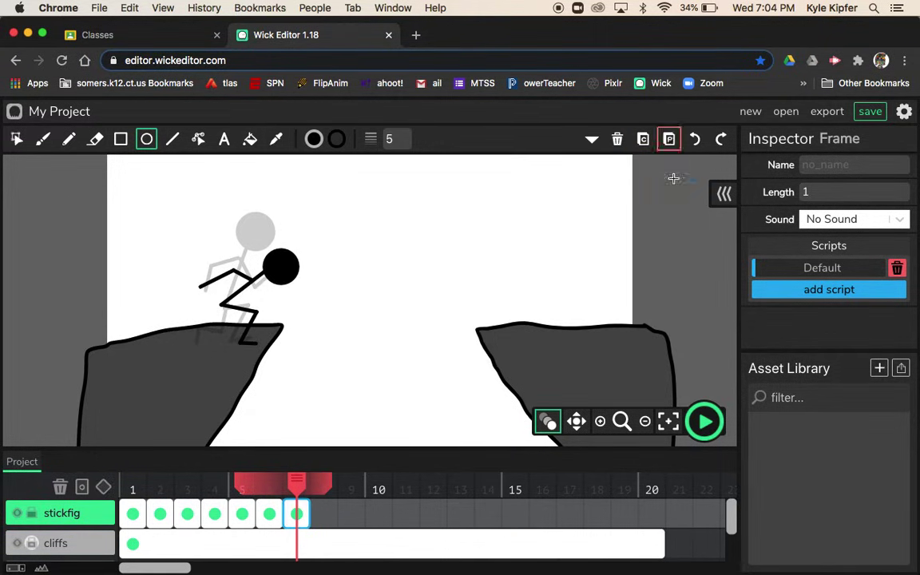
{"action": "left_click", "coordinate": [16, 140]}
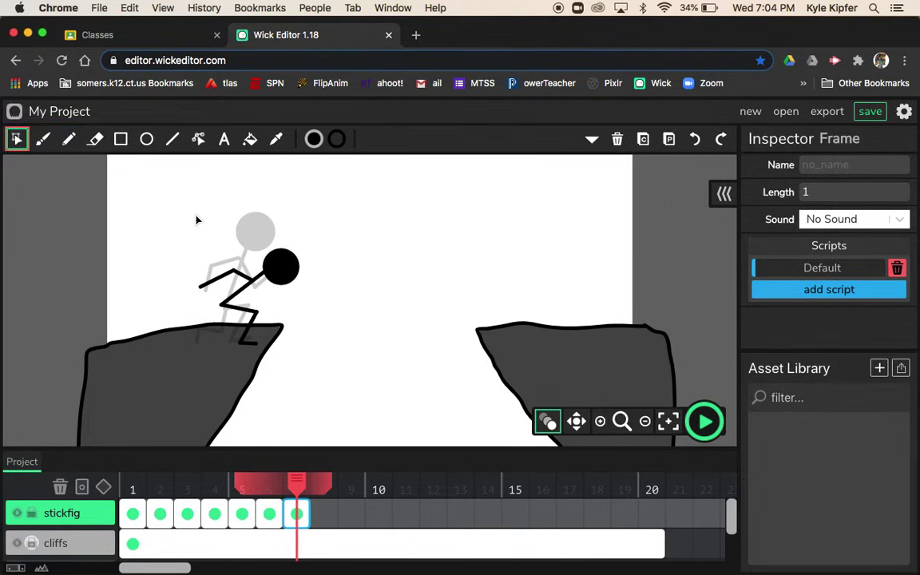
{"action": "left_click_drag", "start_coordinate": [181, 208], "coordinate": [292, 336]}
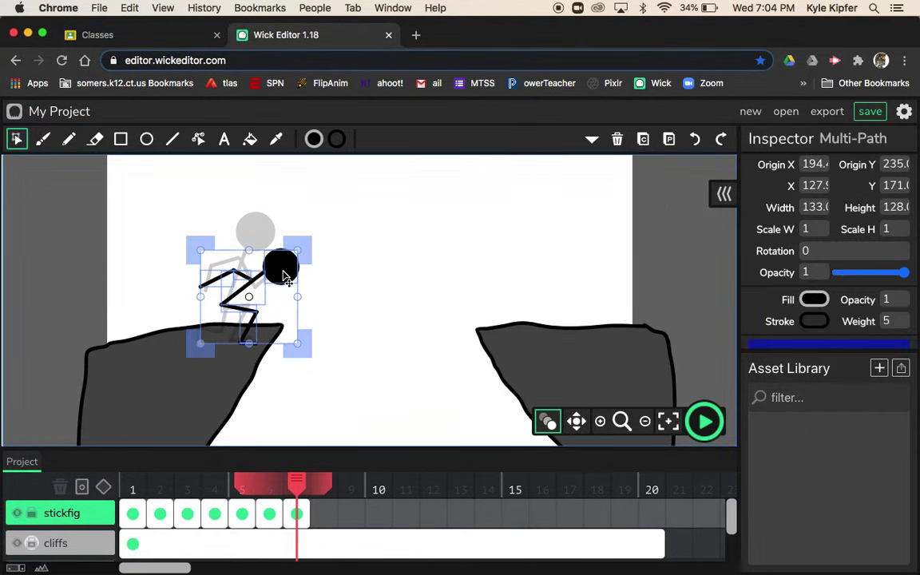
{"action": "left_click_drag", "start_coordinate": [283, 275], "coordinate": [336, 229]}
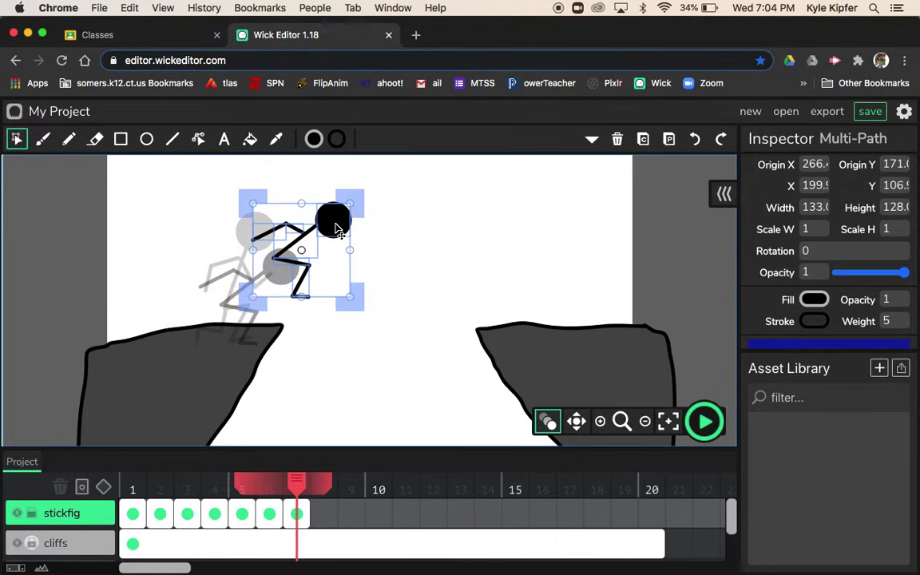
{"action": "left_click", "coordinate": [389, 331]}
Step: Drag the frame 7 figure's arm, body joint, leg joint and foot points into a stretched leaping pose
{"action": "left_click", "coordinate": [198, 140]}
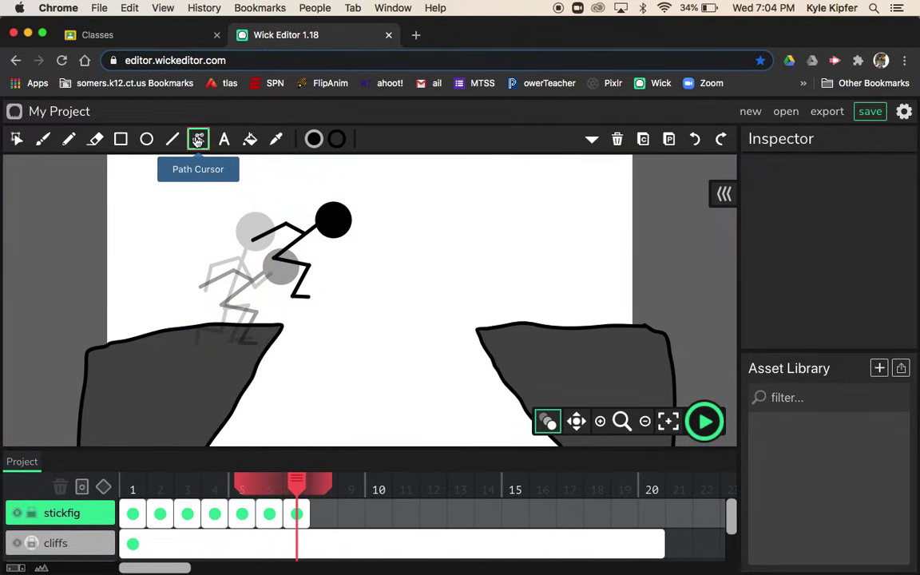
{"action": "left_click_drag", "start_coordinate": [254, 241], "coordinate": [294, 222]}
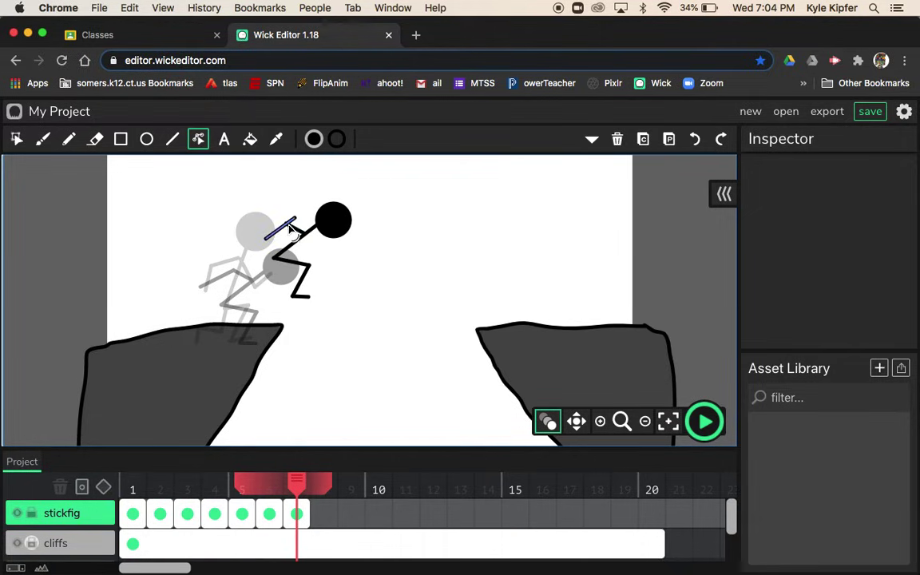
{"action": "mouse_move", "coordinate": [295, 221]}
{"action": "left_mouse_down"}
{"action": "mouse_move", "coordinate": [290, 226]}
{"action": "mouse_move", "coordinate": [299, 218]}
{"action": "left_mouse_up"}
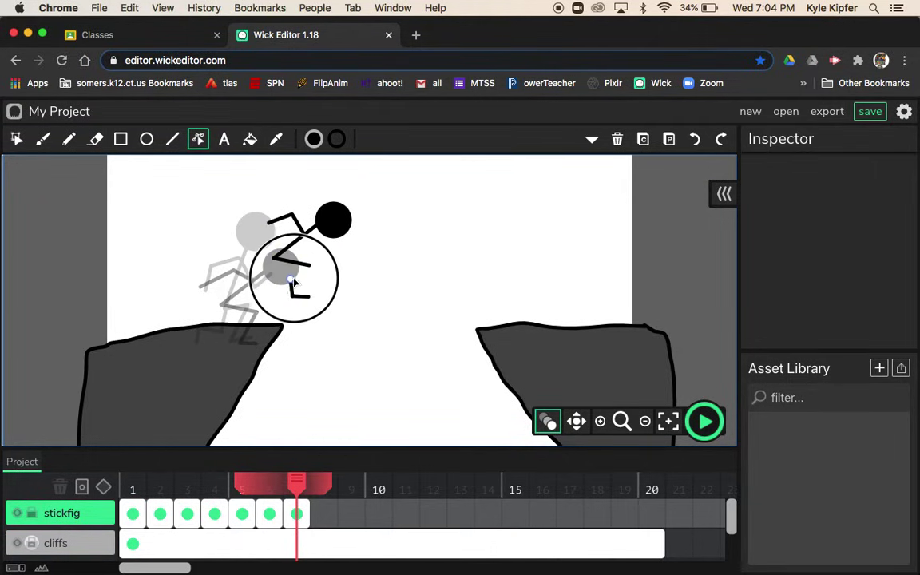
{"action": "left_click_drag", "start_coordinate": [308, 267], "coordinate": [250, 300]}
{"action": "left_click_drag", "start_coordinate": [300, 284], "coordinate": [250, 300]}
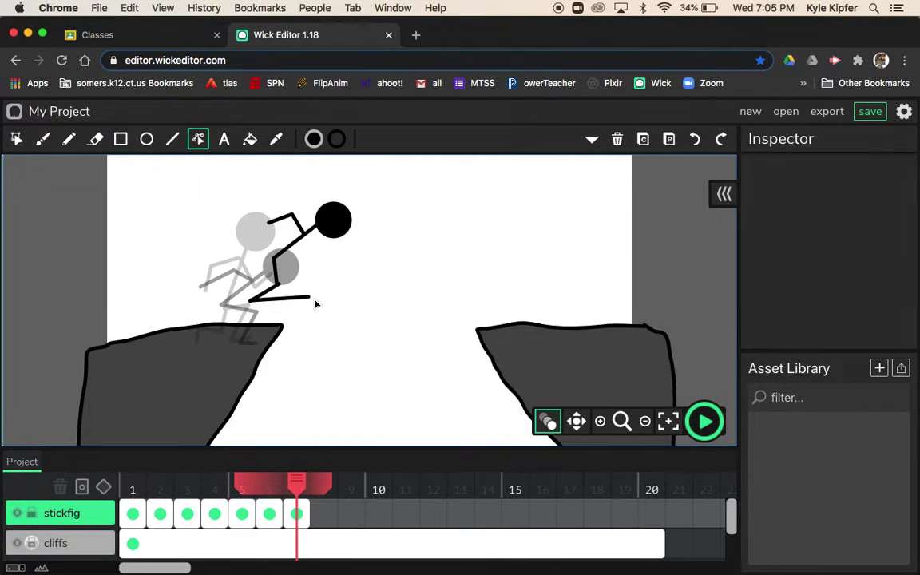
{"action": "left_click_drag", "start_coordinate": [312, 300], "coordinate": [257, 319]}
{"action": "left_click", "coordinate": [297, 516]}
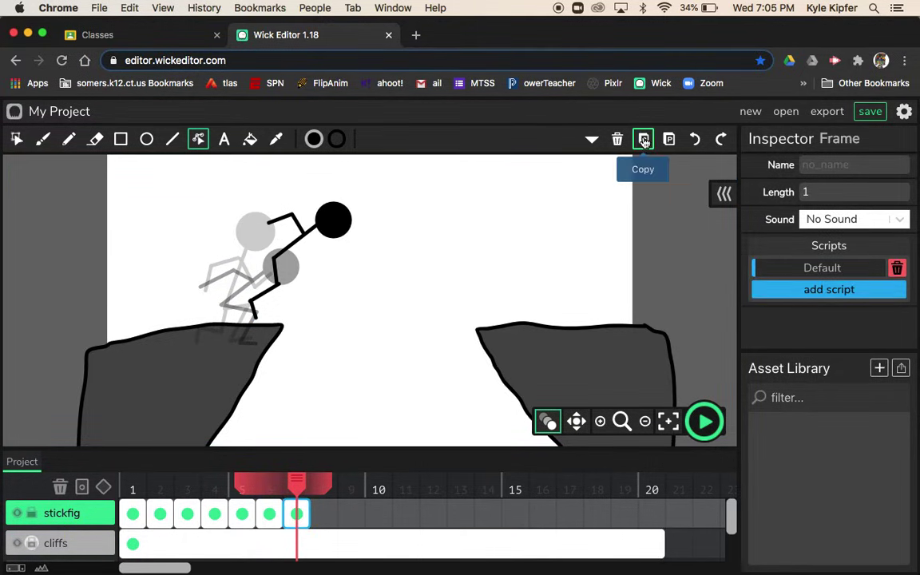
Step: Paste frame 7's figure into new frame 8, raise it up-right over the gap and tilt it -14 degrees
{"action": "left_click", "coordinate": [643, 140]}
{"action": "left_click", "coordinate": [324, 515]}
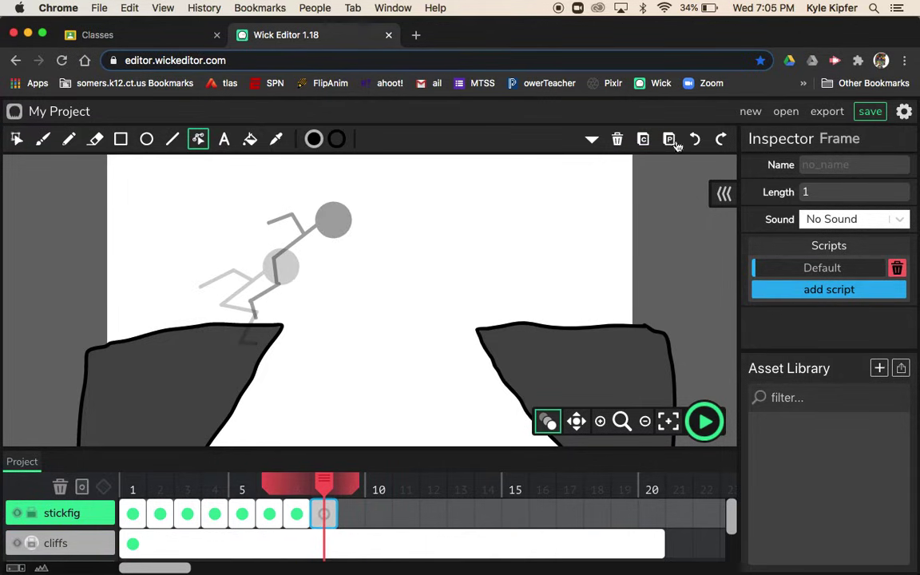
{"action": "left_click", "coordinate": [669, 140]}
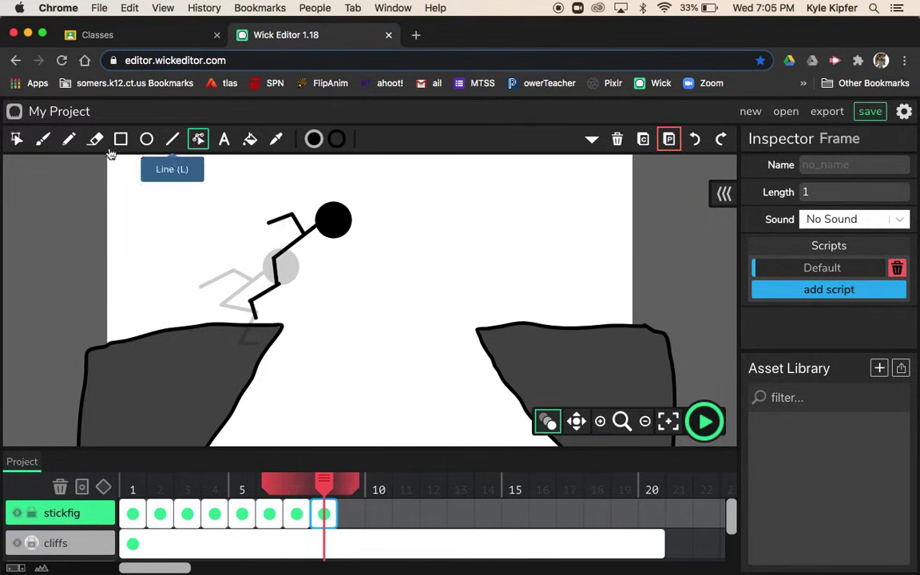
{"action": "left_click", "coordinate": [400, 364]}
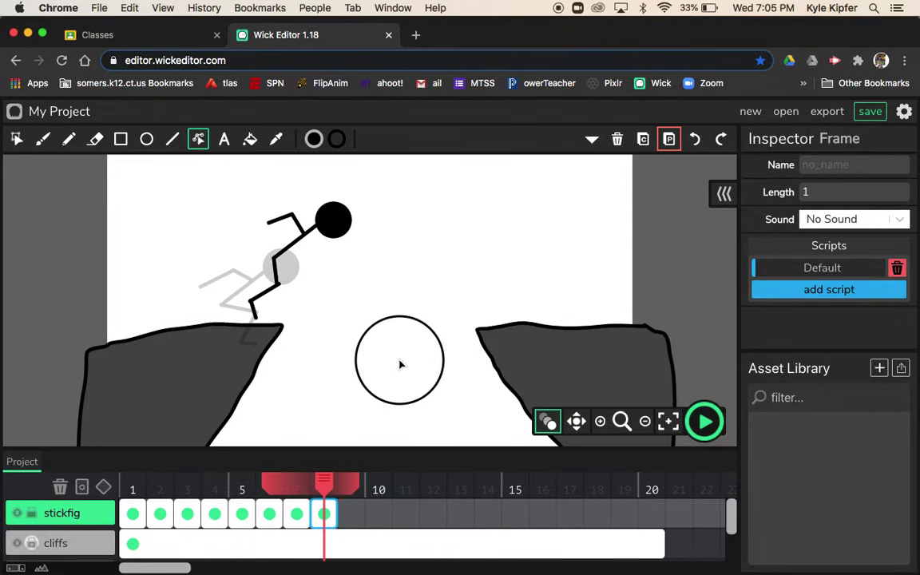
{"action": "left_click", "coordinate": [17, 139]}
{"action": "left_click_drag", "start_coordinate": [219, 180], "coordinate": [402, 370]}
{"action": "left_click_drag", "start_coordinate": [334, 224], "coordinate": [396, 201]}
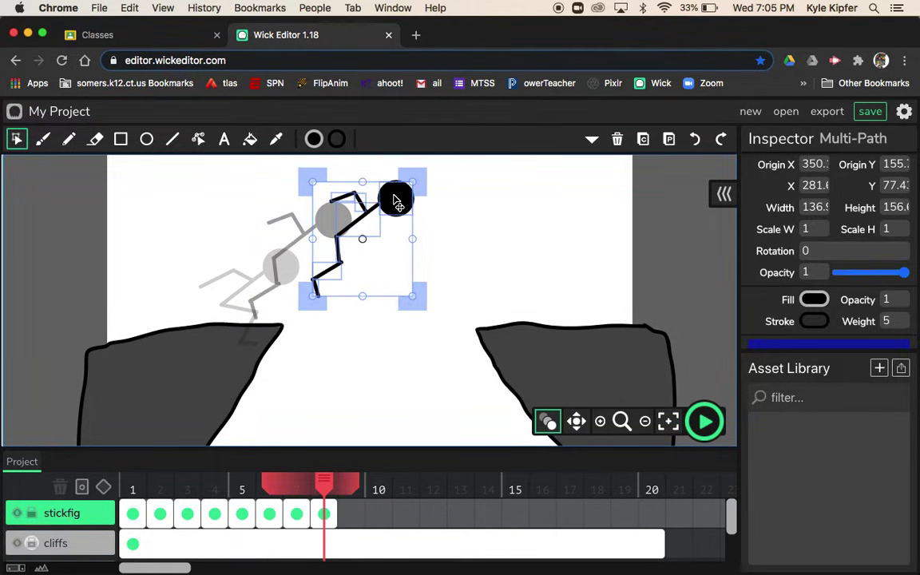
{"action": "left_click_drag", "start_coordinate": [402, 206], "coordinate": [390, 202]}
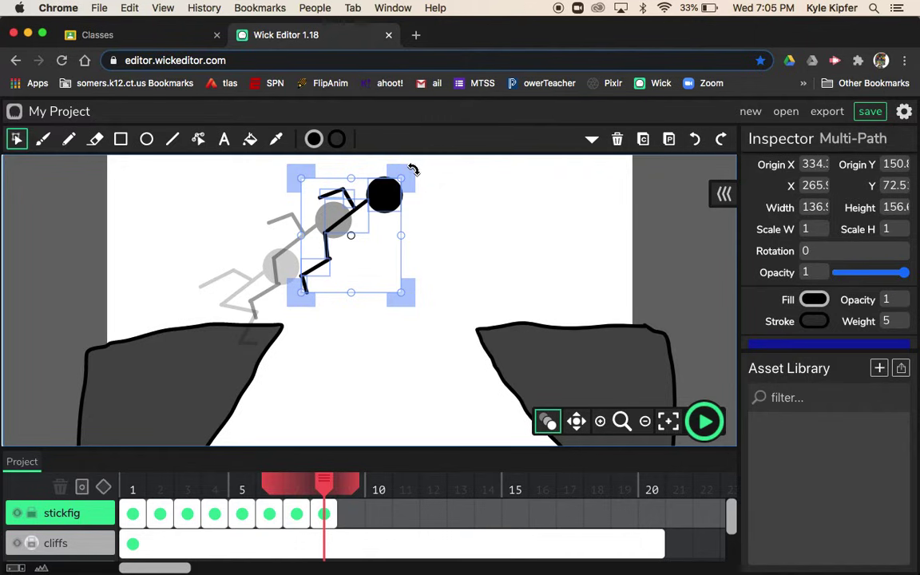
{"action": "left_click_drag", "start_coordinate": [413, 169], "coordinate": [394, 158]}
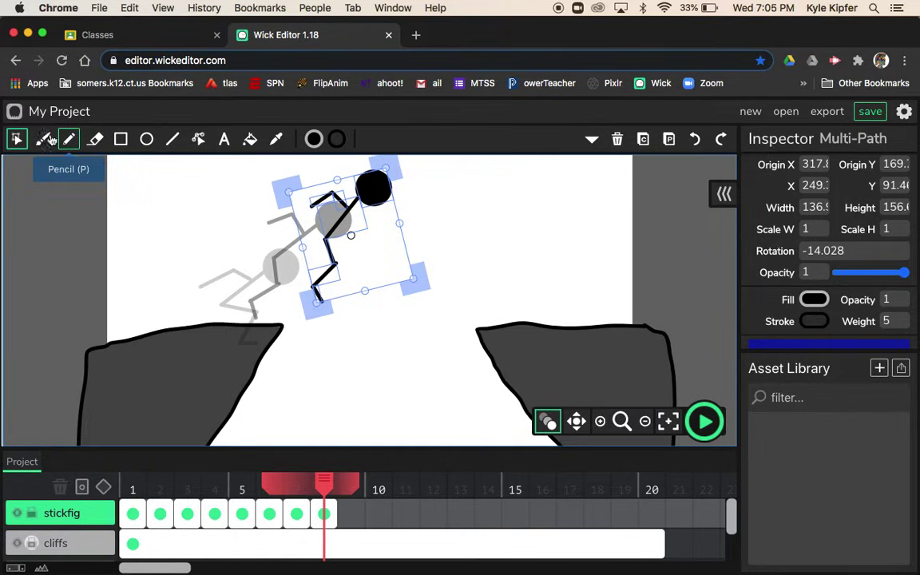
Step: Drag frame 8's leg and arm points so the arm reaches forward, then draw a trailing leg from the hip
{"action": "left_click", "coordinate": [198, 141]}
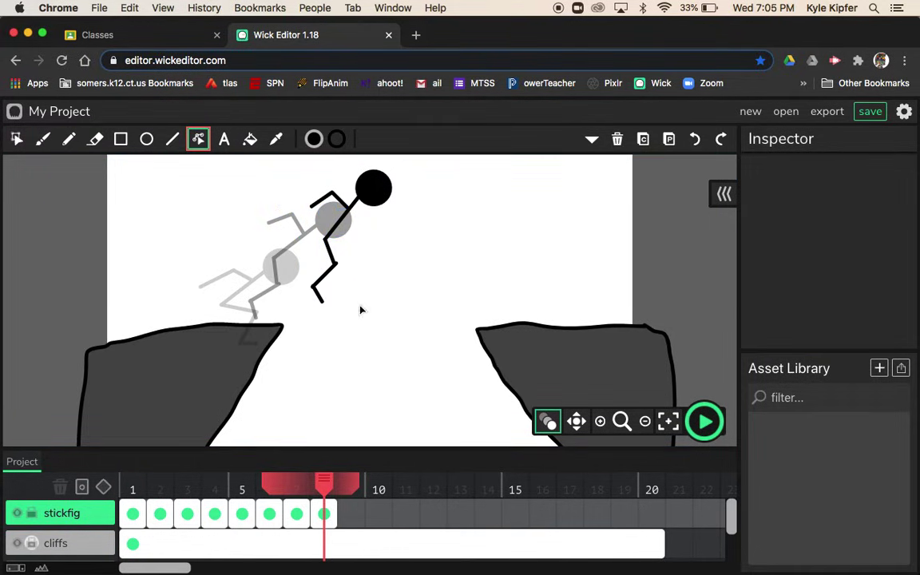
{"action": "left_click_drag", "start_coordinate": [336, 266], "coordinate": [360, 254]}
{"action": "left_click_drag", "start_coordinate": [317, 296], "coordinate": [348, 291]}
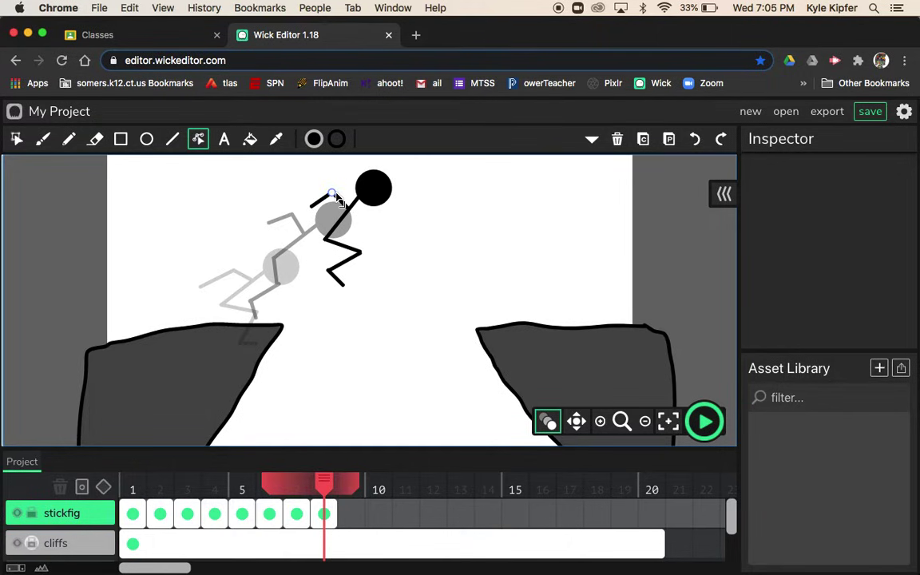
{"action": "left_click_drag", "start_coordinate": [335, 198], "coordinate": [436, 233]}
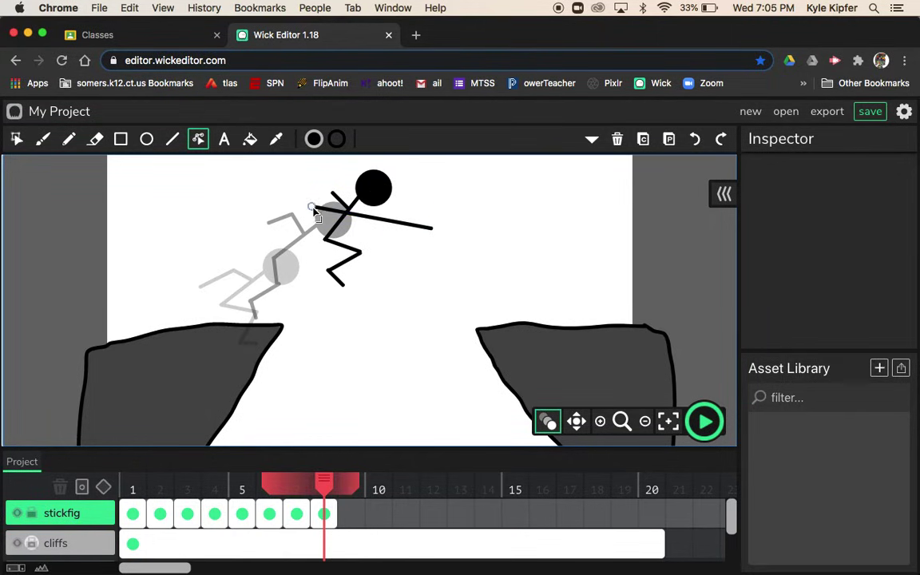
{"action": "left_click_drag", "start_coordinate": [281, 186], "coordinate": [378, 237]}
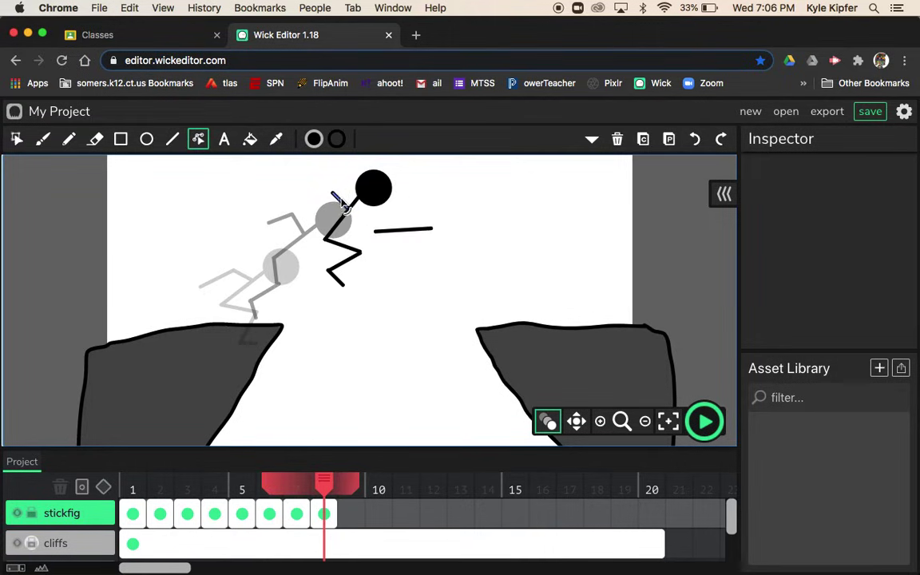
{"action": "left_click_drag", "start_coordinate": [336, 198], "coordinate": [376, 234]}
{"action": "left_click", "coordinate": [176, 140]}
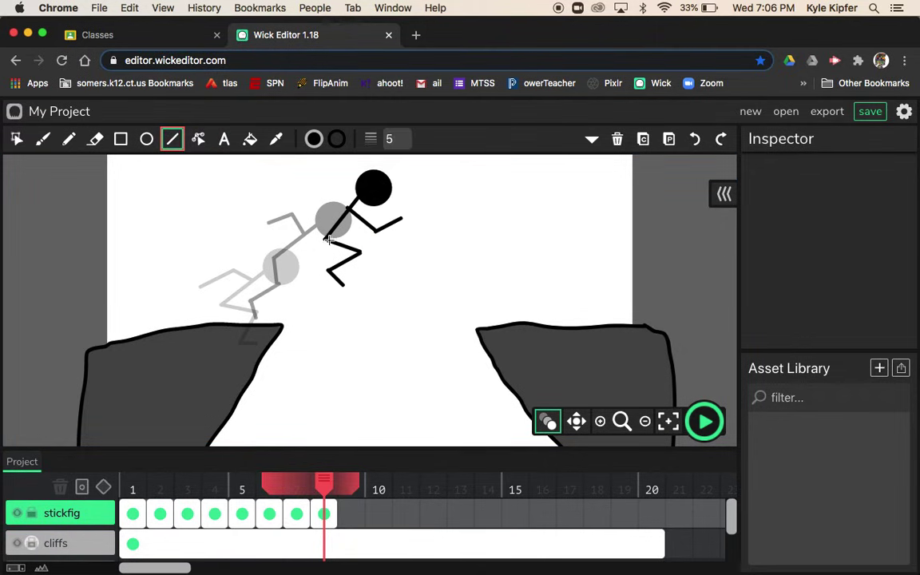
{"action": "mouse_move", "coordinate": [326, 238]}
{"action": "left_mouse_down"}
{"action": "mouse_move", "coordinate": [315, 271]}
{"action": "mouse_move", "coordinate": [289, 272]}
{"action": "mouse_move", "coordinate": [285, 289]}
{"action": "left_mouse_up"}
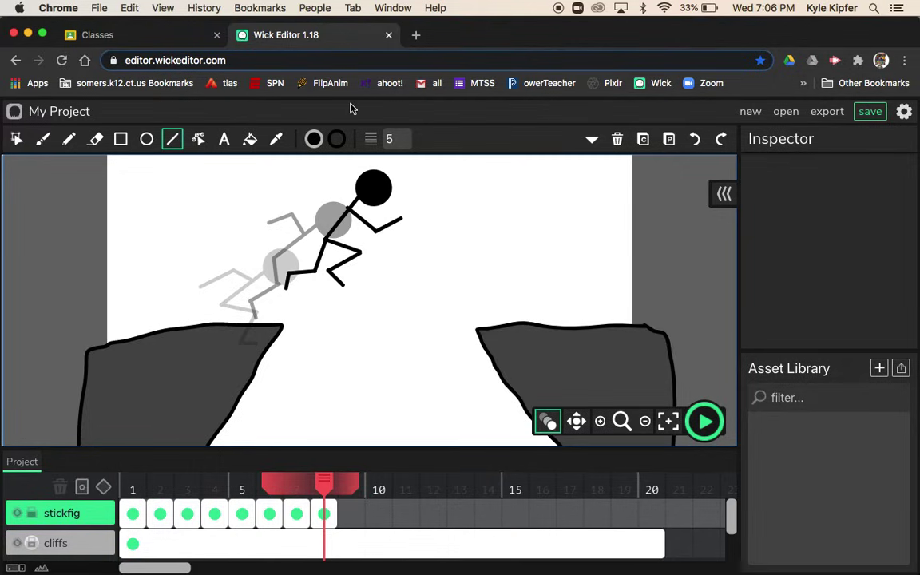
{"action": "left_click", "coordinate": [704, 424]}
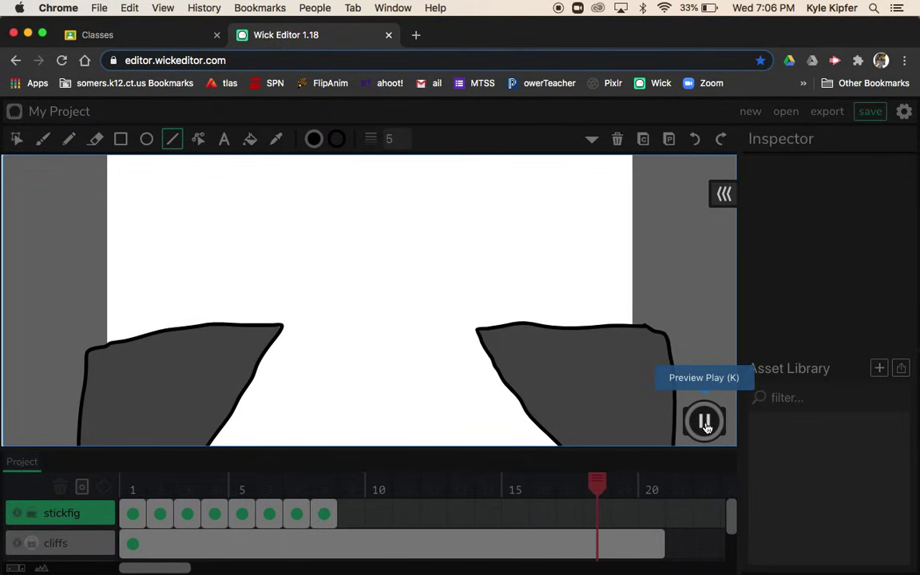
{"action": "left_click", "coordinate": [705, 426]}
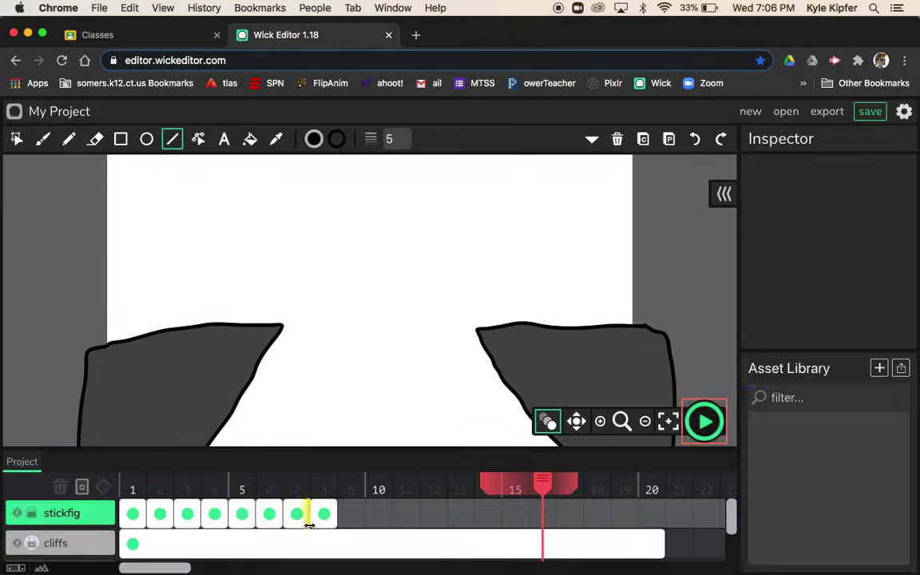
{"action": "left_click", "coordinate": [323, 513]}
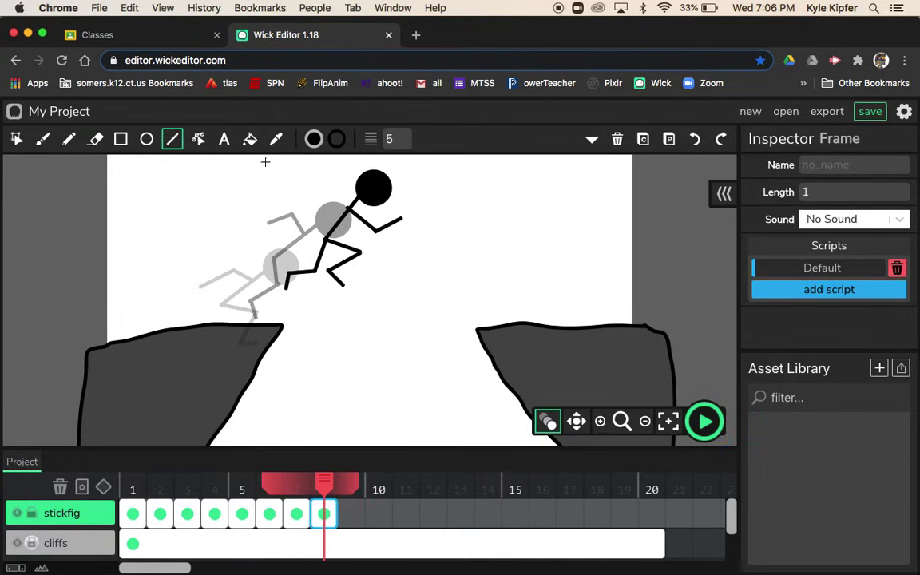
Step: Paste frame 8's figure into new frame 9 and move it right and slightly up over the gap
{"action": "left_click", "coordinate": [642, 139]}
{"action": "left_click", "coordinate": [352, 514]}
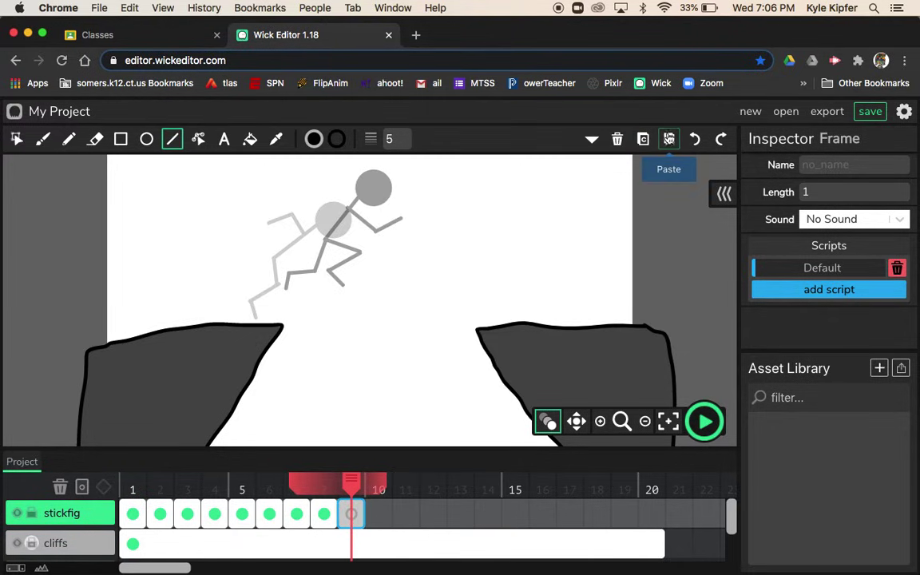
{"action": "left_click", "coordinate": [668, 141]}
{"action": "left_click", "coordinate": [17, 142]}
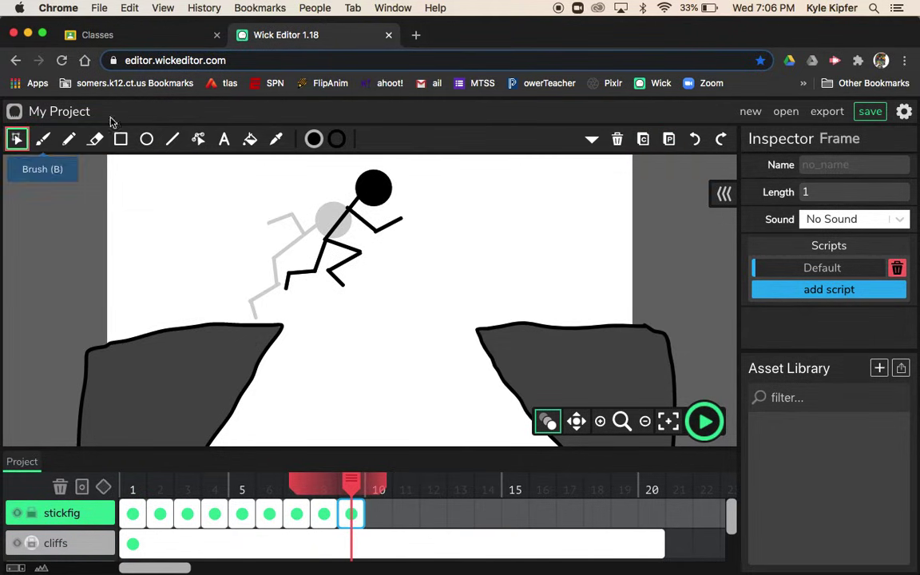
{"action": "left_click_drag", "start_coordinate": [290, 161], "coordinate": [419, 346]}
{"action": "left_click_drag", "start_coordinate": [379, 194], "coordinate": [431, 154]}
{"action": "mouse_move", "coordinate": [429, 208]}
{"action": "left_mouse_down"}
{"action": "mouse_move", "coordinate": [436, 191]}
{"action": "mouse_move", "coordinate": [424, 185]}
{"action": "mouse_move", "coordinate": [432, 188]}
{"action": "left_mouse_up"}
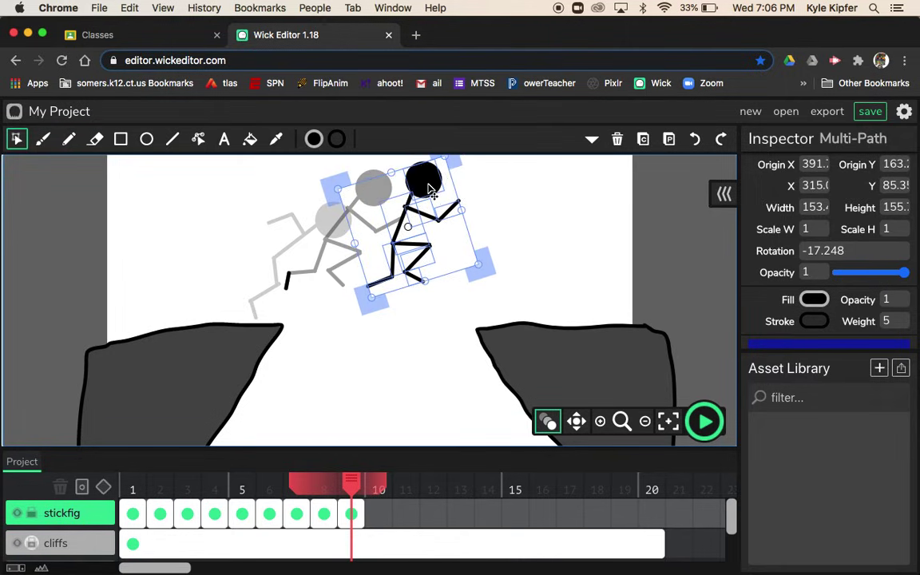
{"action": "left_click", "coordinate": [517, 209]}
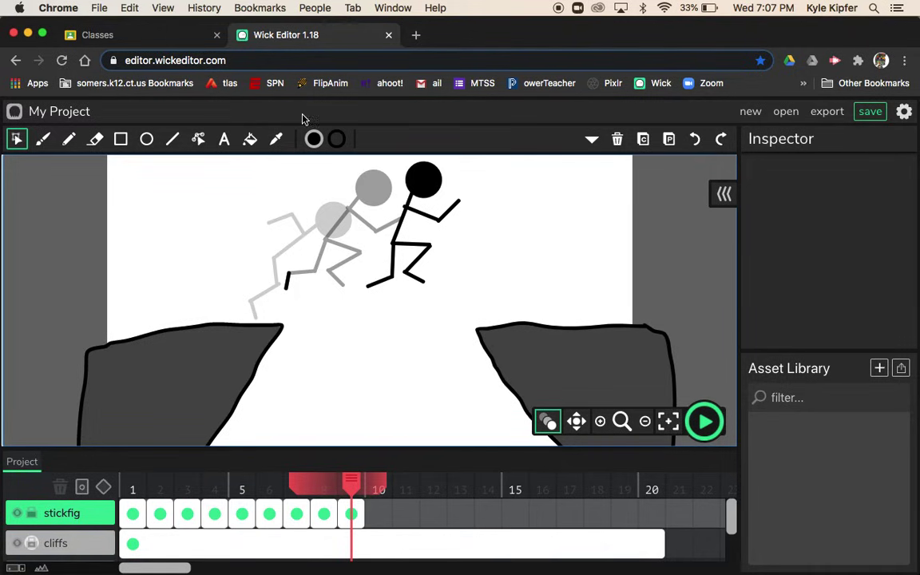
Step: Reattach the stray foot stroke onto the frame 9 figure's leg
{"action": "left_click", "coordinate": [352, 515]}
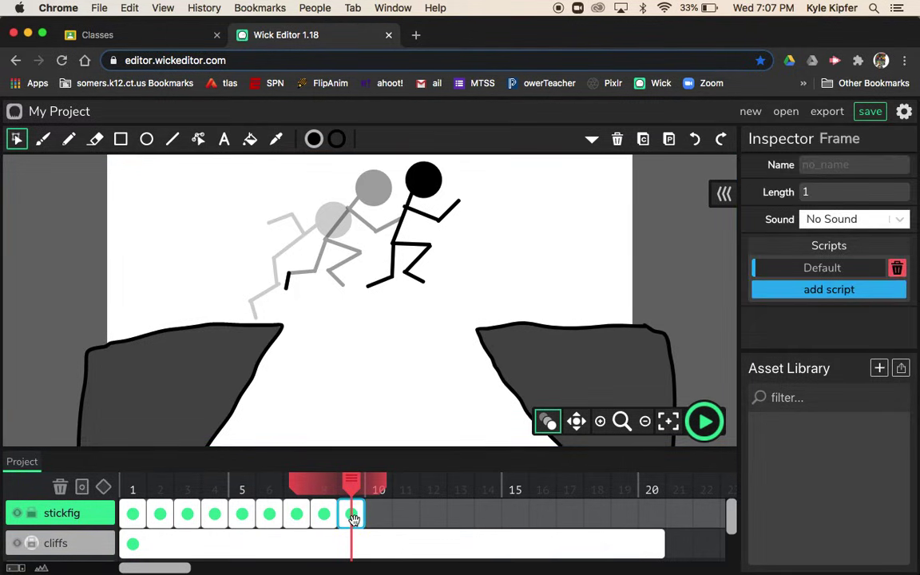
{"action": "left_click", "coordinate": [289, 284]}
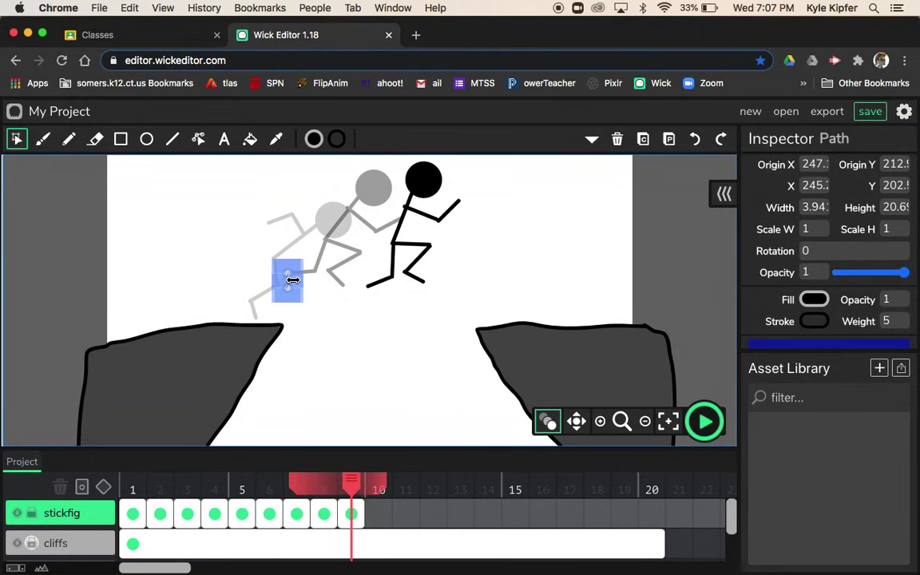
{"action": "left_click", "coordinate": [363, 346]}
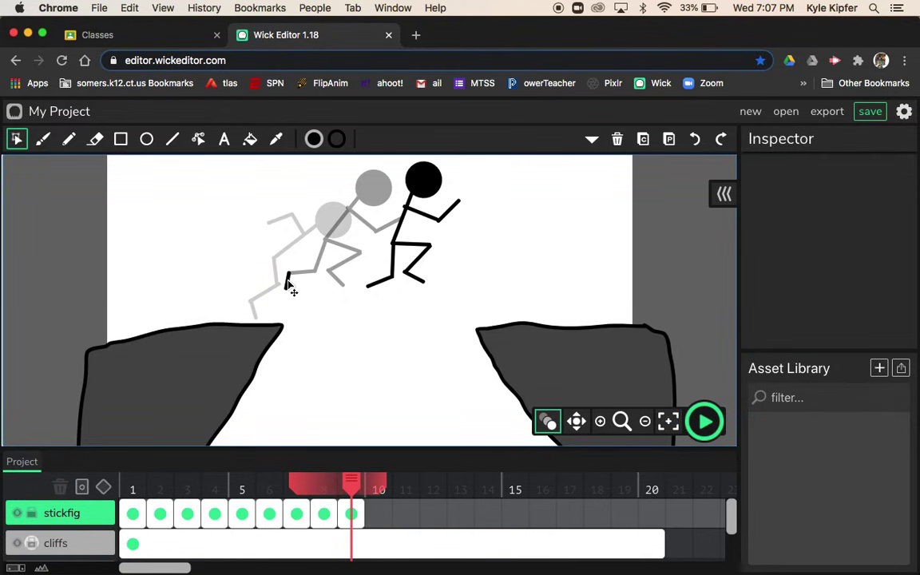
{"action": "left_click", "coordinate": [289, 283]}
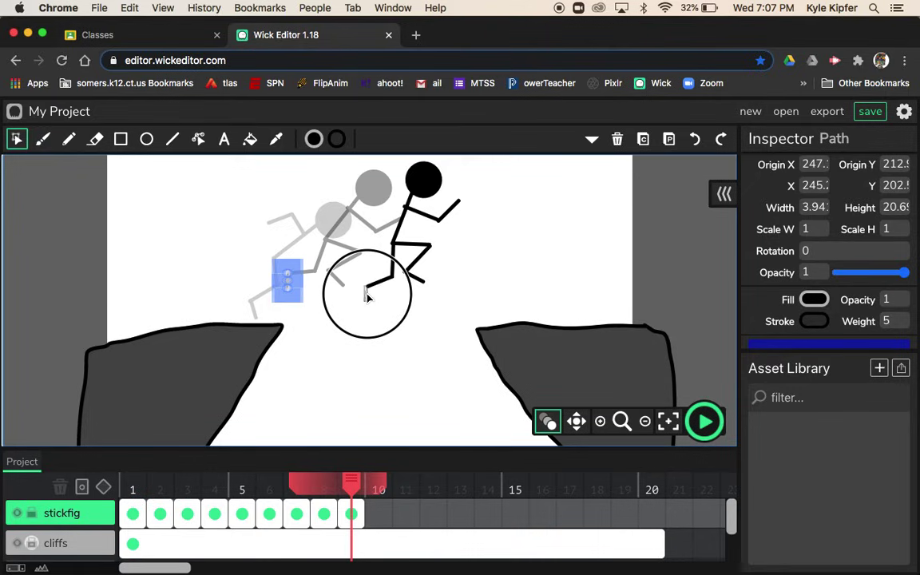
{"action": "left_click_drag", "start_coordinate": [366, 297], "coordinate": [370, 294]}
{"action": "left_click", "coordinate": [429, 385]}
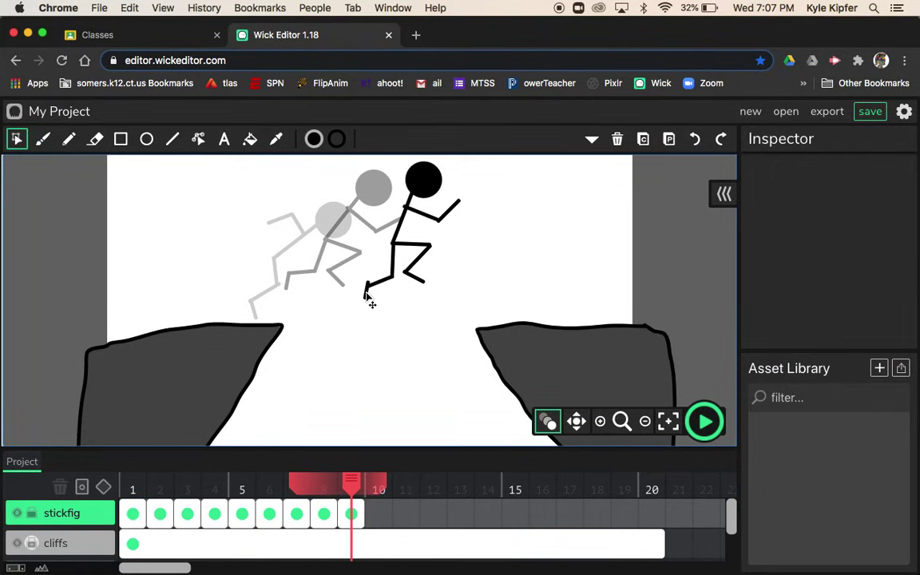
{"action": "left_click_drag", "start_coordinate": [366, 295], "coordinate": [367, 297]}
{"action": "left_click", "coordinate": [408, 333]}
{"action": "left_click", "coordinate": [351, 513]}
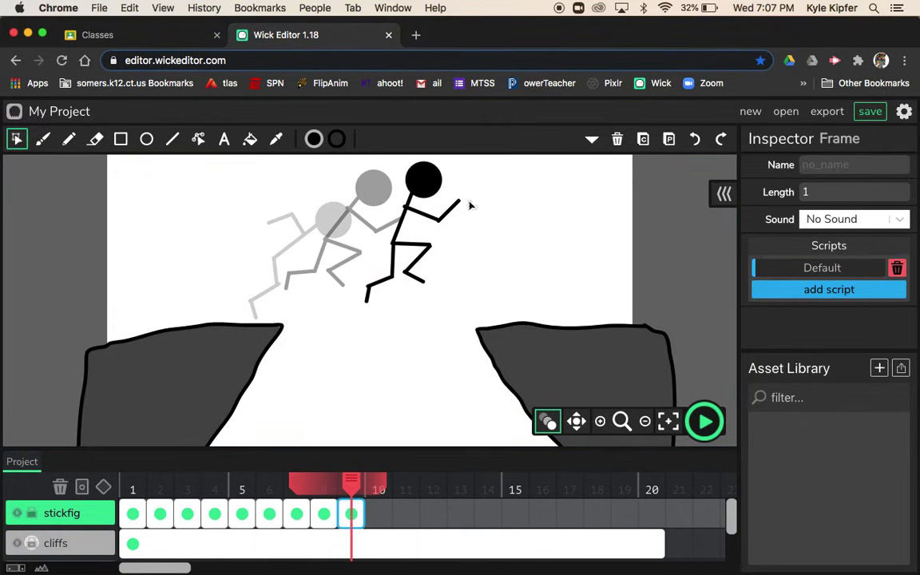
Step: Paste frame 9's figure into new frame 10 and move it further right toward the far cliff
{"action": "left_click", "coordinate": [643, 139]}
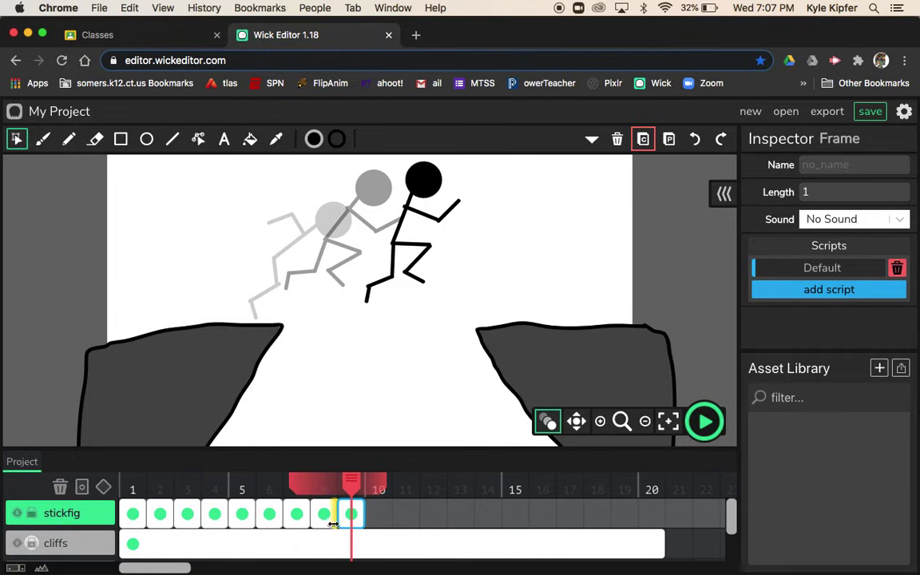
{"action": "left_click", "coordinate": [377, 513]}
{"action": "left_click", "coordinate": [669, 139]}
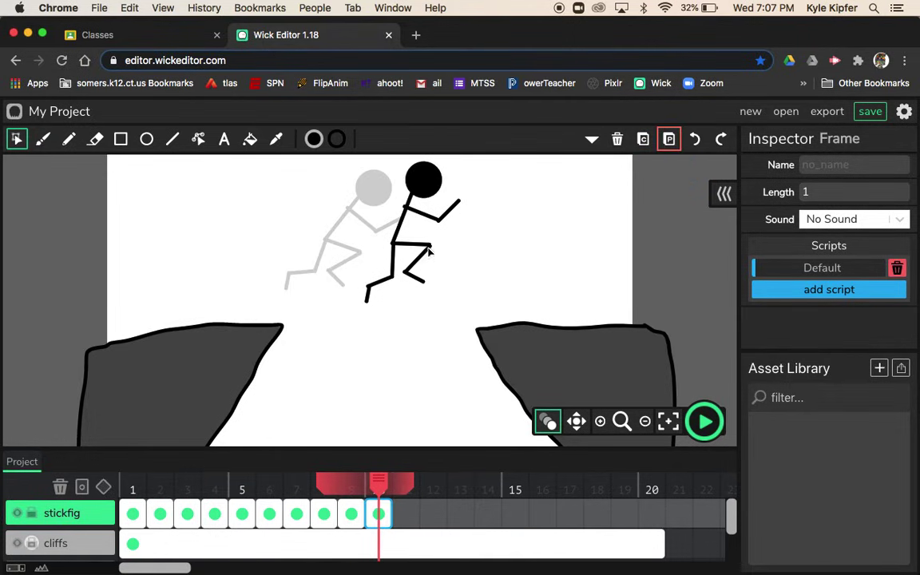
{"action": "left_click_drag", "start_coordinate": [361, 162], "coordinate": [487, 345]}
{"action": "left_click_drag", "start_coordinate": [436, 179], "coordinate": [471, 194]}
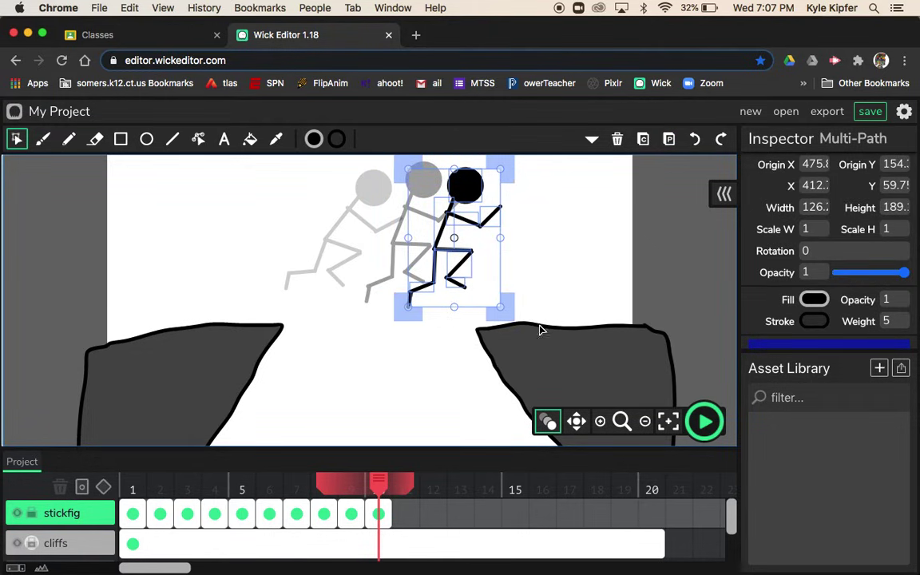
{"action": "mouse_move", "coordinate": [508, 316]}
{"action": "left_mouse_down"}
{"action": "mouse_move", "coordinate": [519, 308]}
{"action": "mouse_move", "coordinate": [501, 310]}
{"action": "mouse_move", "coordinate": [519, 303]}
{"action": "left_mouse_up"}
{"action": "key", "text": "ctrl+z"}
{"action": "left_click_drag", "start_coordinate": [457, 198], "coordinate": [475, 195]}
{"action": "left_click", "coordinate": [571, 232]}
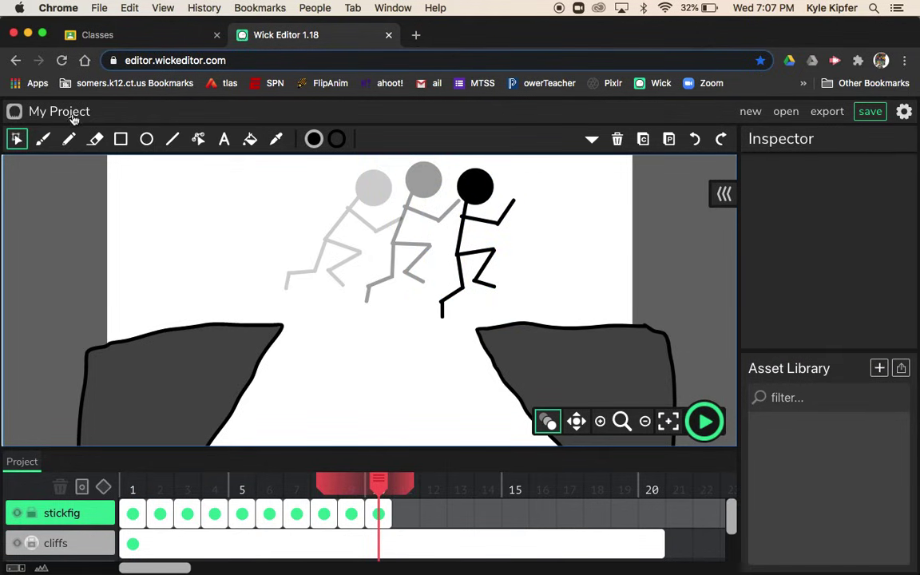
Step: Draw a second arm on the frame 10 figure, then scrub back to frame 7
{"action": "left_click", "coordinate": [68, 139]}
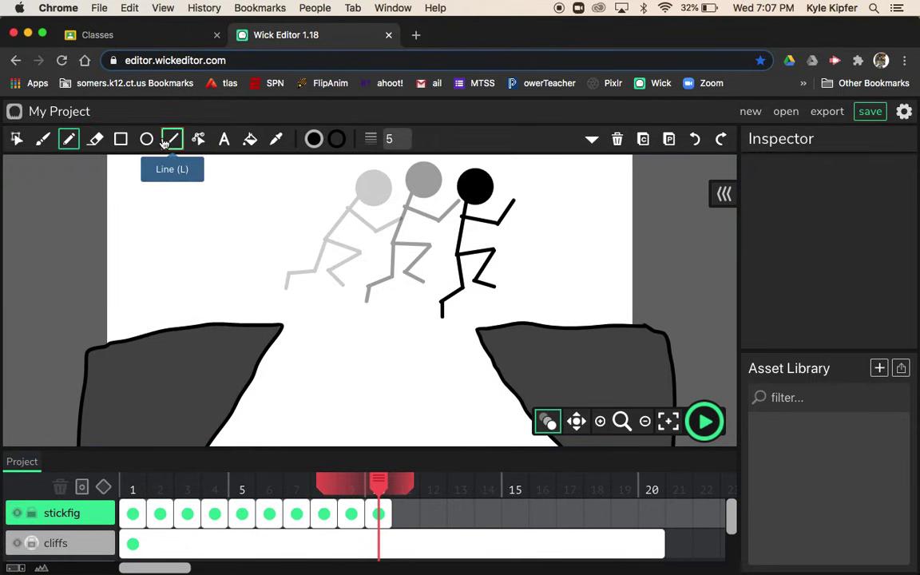
{"action": "left_click", "coordinate": [168, 140]}
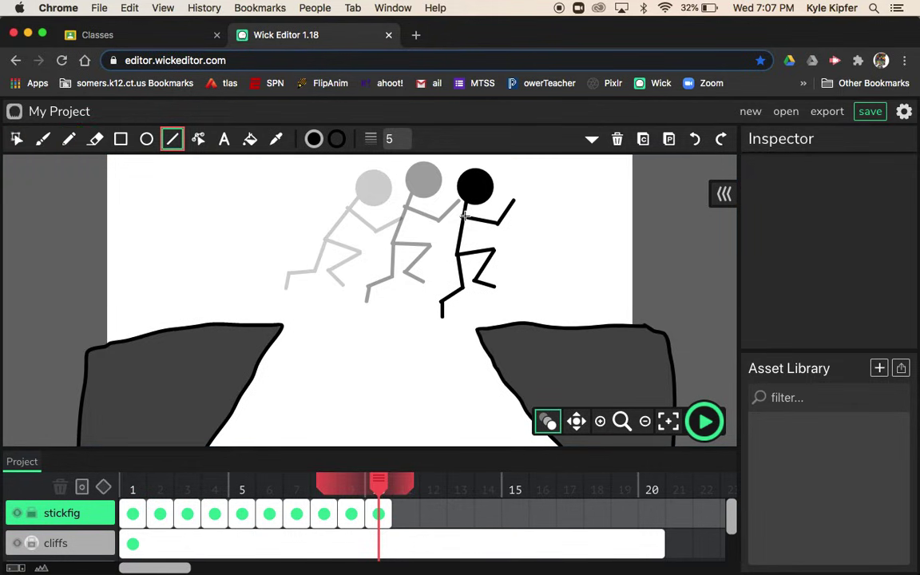
{"action": "mouse_move", "coordinate": [464, 215]}
{"action": "left_mouse_down"}
{"action": "mouse_move", "coordinate": [502, 247]}
{"action": "mouse_move", "coordinate": [471, 240]}
{"action": "mouse_move", "coordinate": [496, 208]}
{"action": "mouse_move", "coordinate": [484, 212]}
{"action": "left_mouse_up"}
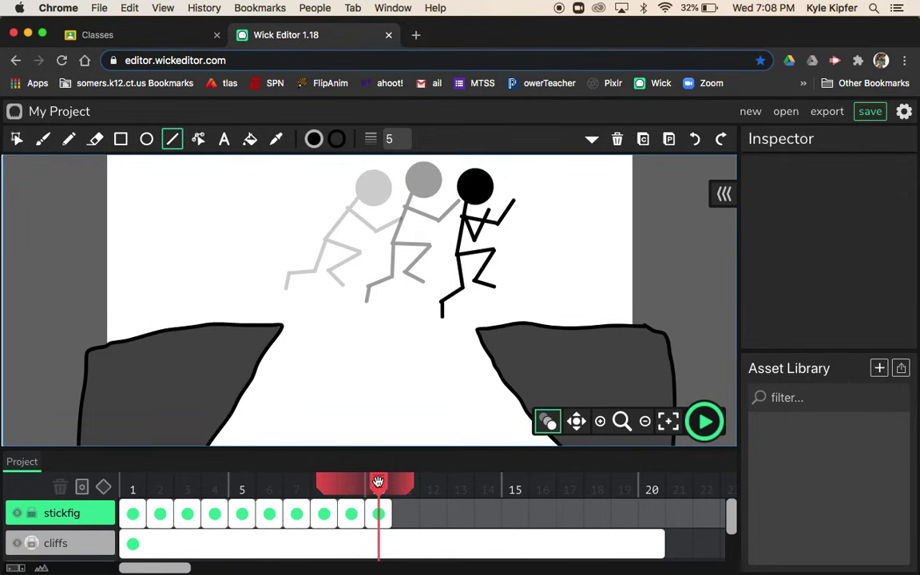
{"action": "left_click_drag", "start_coordinate": [378, 482], "coordinate": [247, 499]}
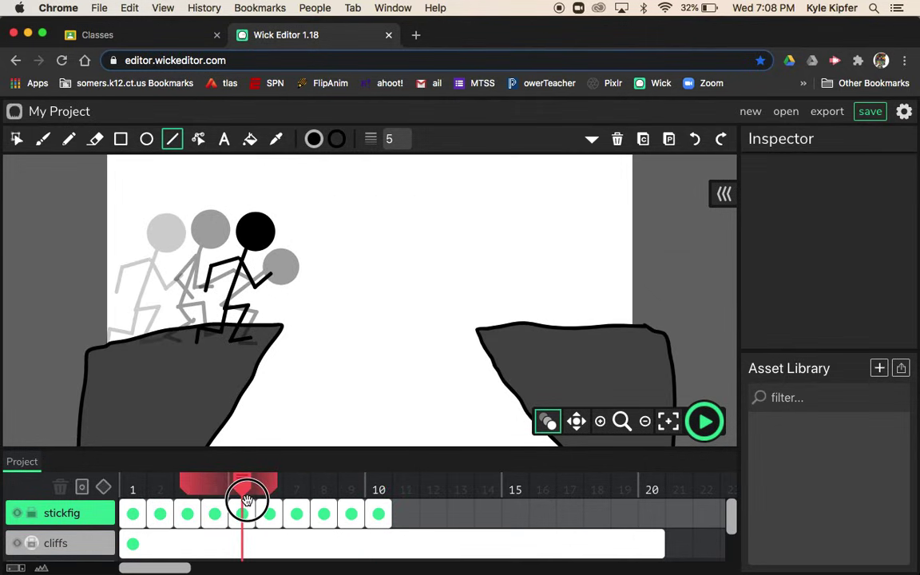
Step: Paste frame 6's crouched figure into new frame 11 and move it onto the right cliff's edge
{"action": "left_click_drag", "start_coordinate": [247, 500], "coordinate": [272, 500]}
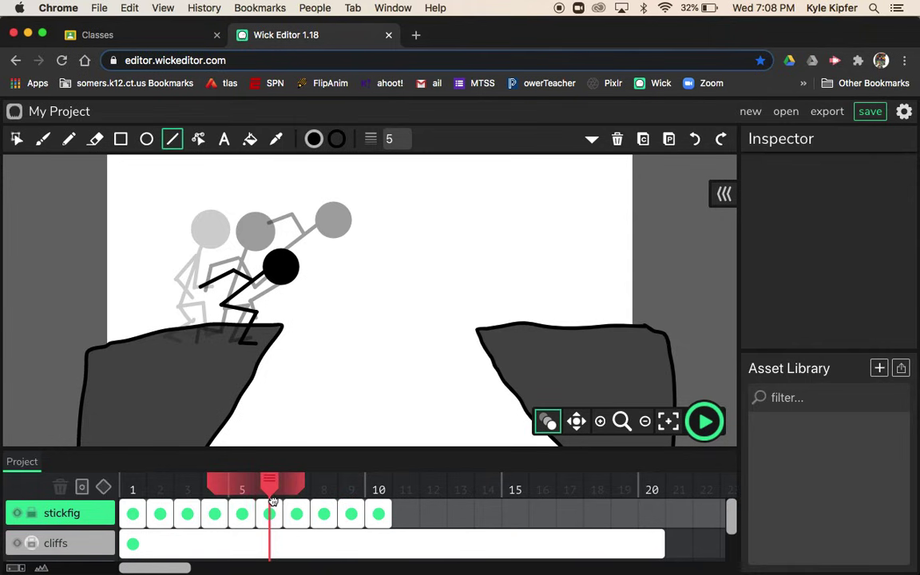
{"action": "left_click", "coordinate": [272, 514]}
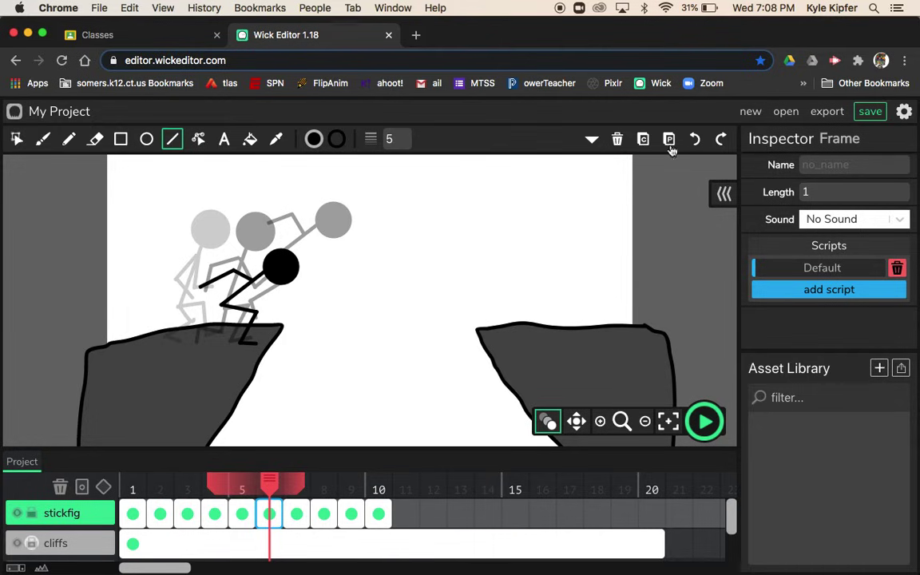
{"action": "left_click", "coordinate": [643, 140]}
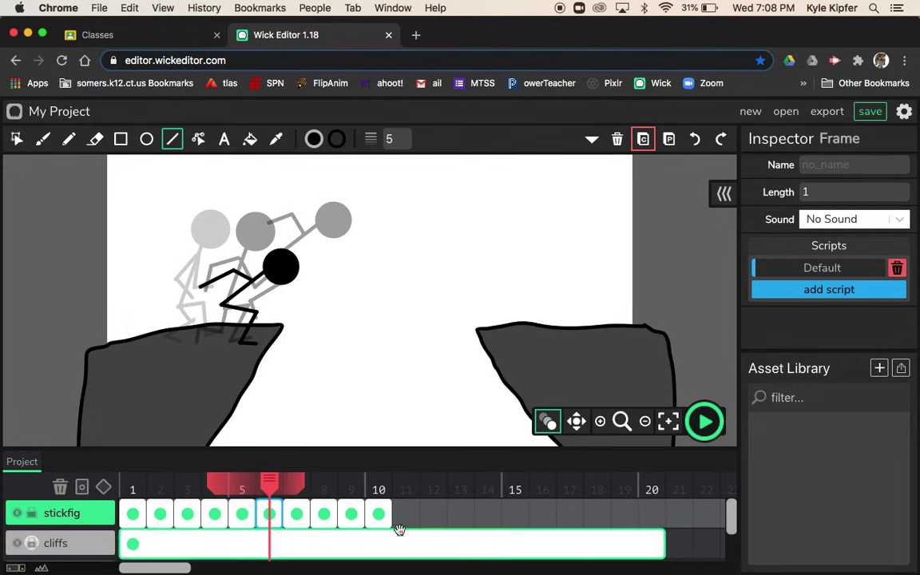
{"action": "left_click", "coordinate": [406, 513]}
{"action": "left_click", "coordinate": [669, 140]}
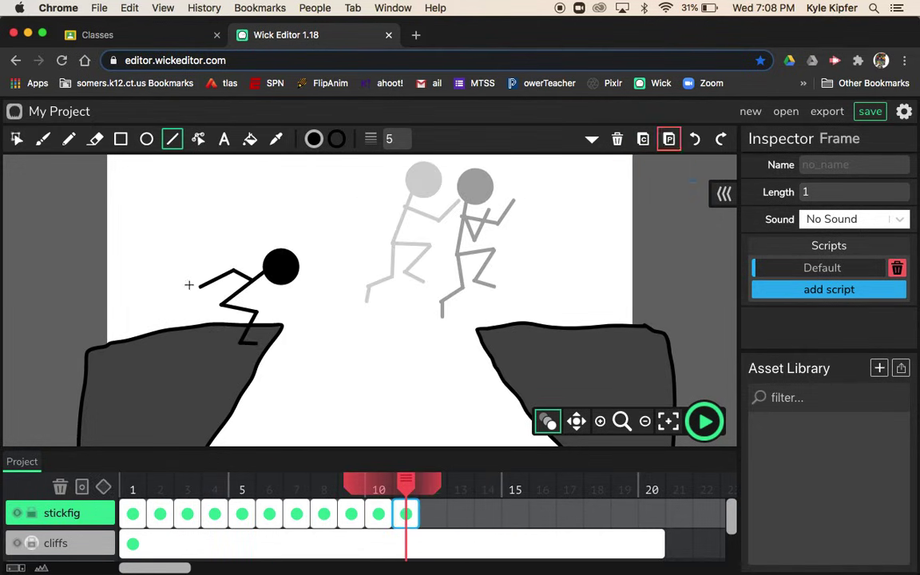
{"action": "left_click", "coordinate": [16, 139]}
{"action": "left_click_drag", "start_coordinate": [162, 221], "coordinate": [360, 387]}
{"action": "left_click_drag", "start_coordinate": [281, 277], "coordinate": [531, 273]}
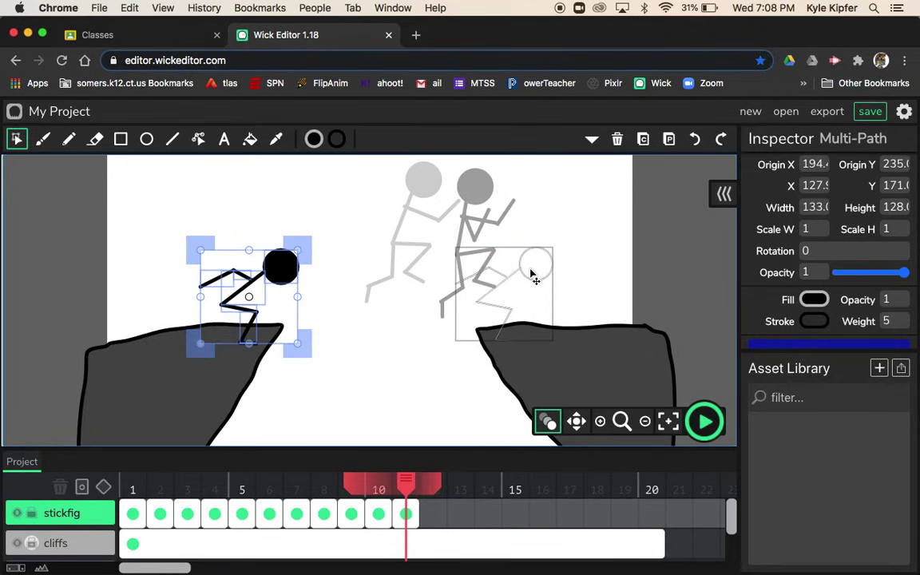
{"action": "left_click", "coordinate": [618, 260]}
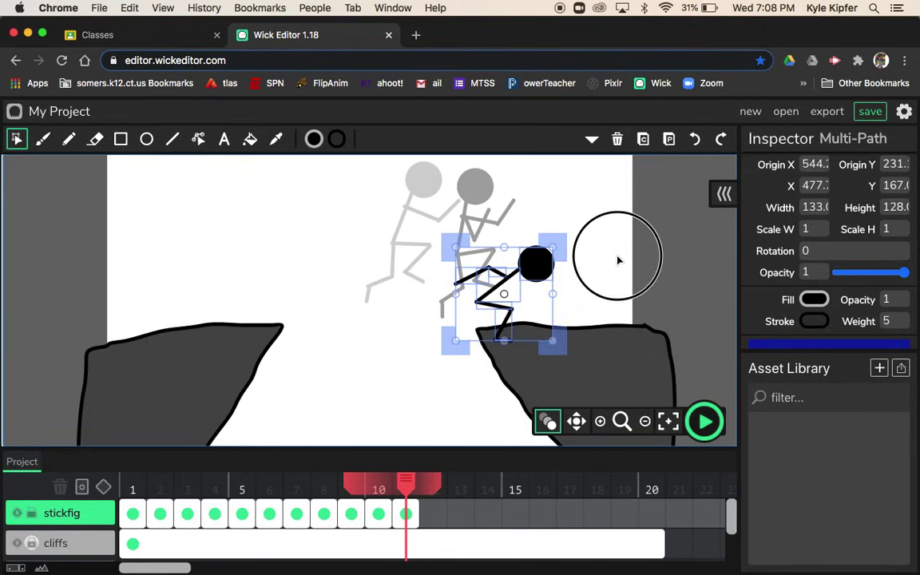
{"action": "left_click", "coordinate": [706, 425]}
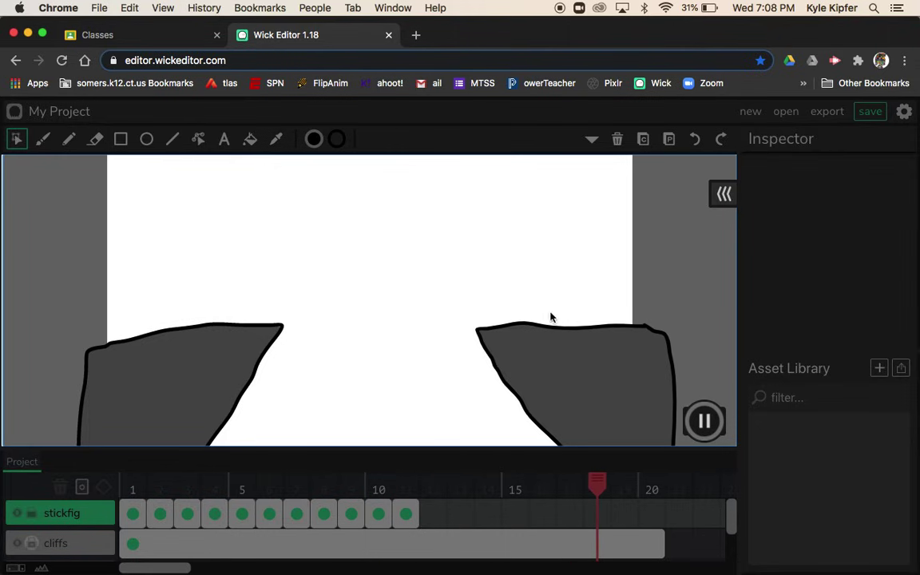
{"action": "left_click", "coordinate": [701, 422]}
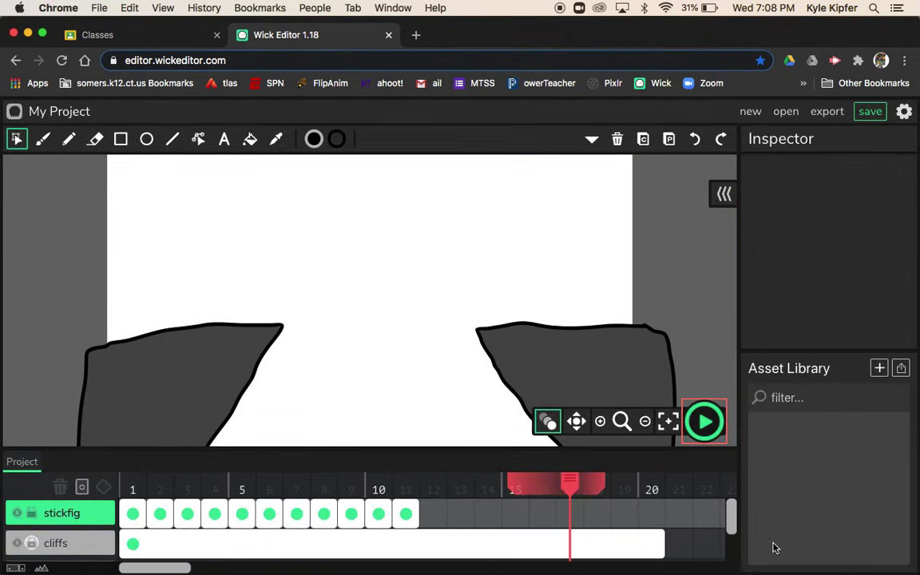
Step: Zoom the canvas out and review the poses in frames 11, 4, 5 and 6
{"action": "left_click", "coordinate": [645, 422]}
{"action": "left_click", "coordinate": [645, 423]}
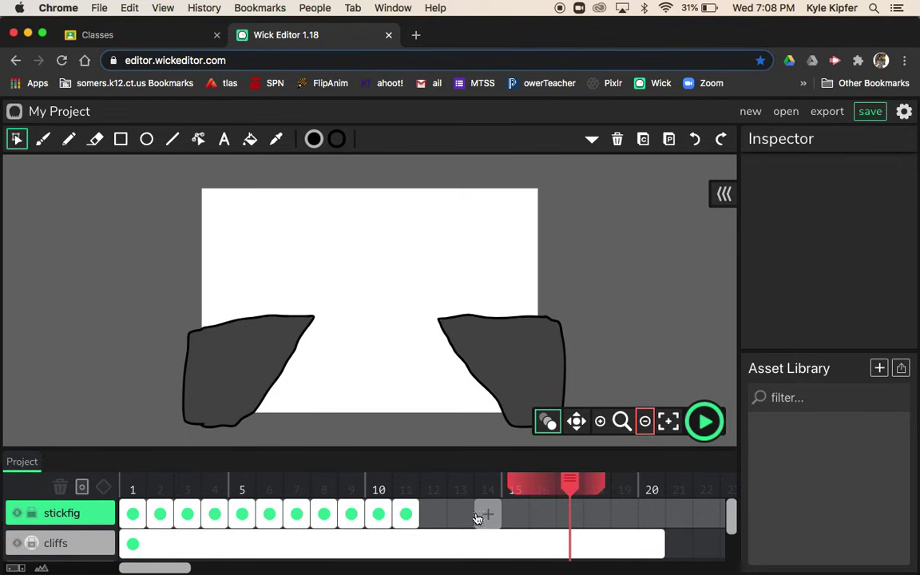
{"action": "left_click", "coordinate": [405, 513]}
{"action": "left_click", "coordinate": [213, 517]}
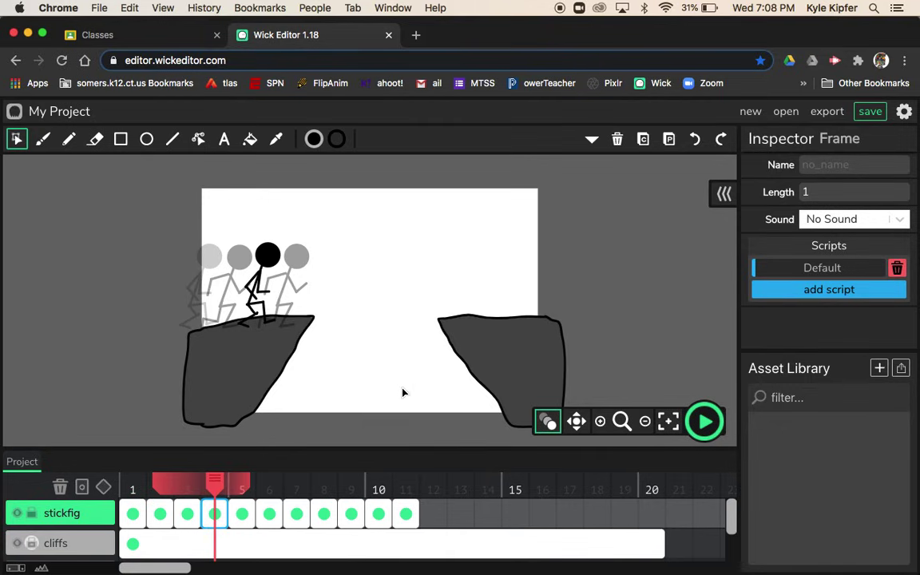
{"action": "left_click", "coordinate": [243, 515]}
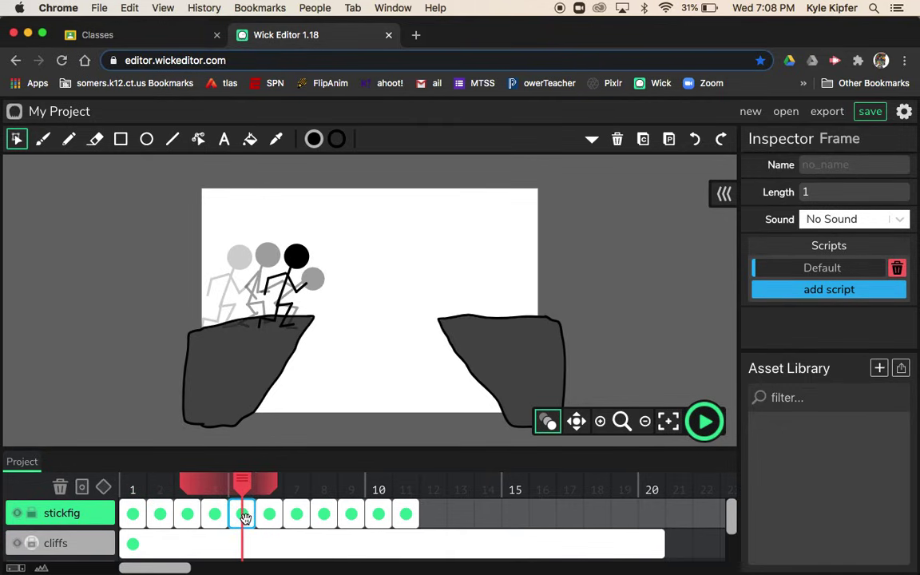
{"action": "left_click", "coordinate": [269, 516]}
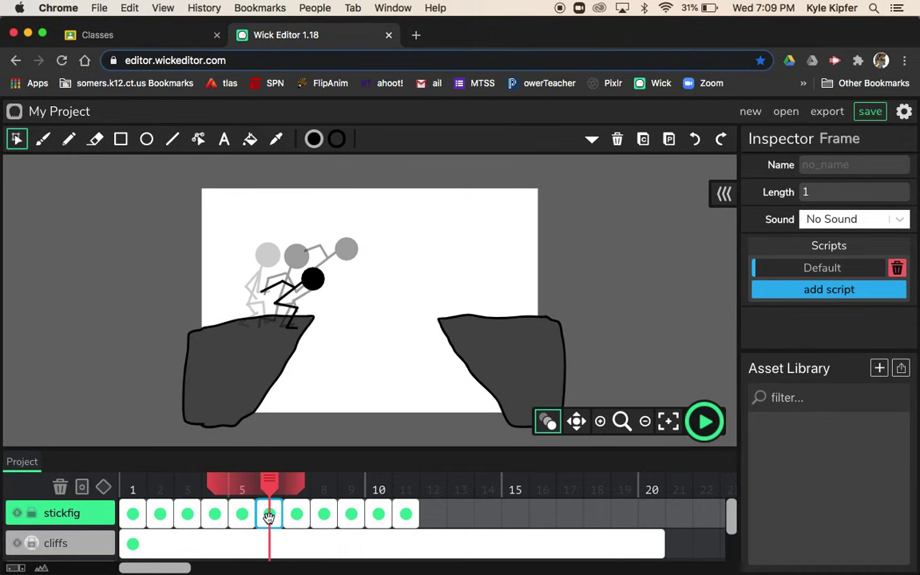
Step: Copy frame 1's running figure into a new frame 12 and place it on the right cliff
{"action": "left_click", "coordinate": [133, 513]}
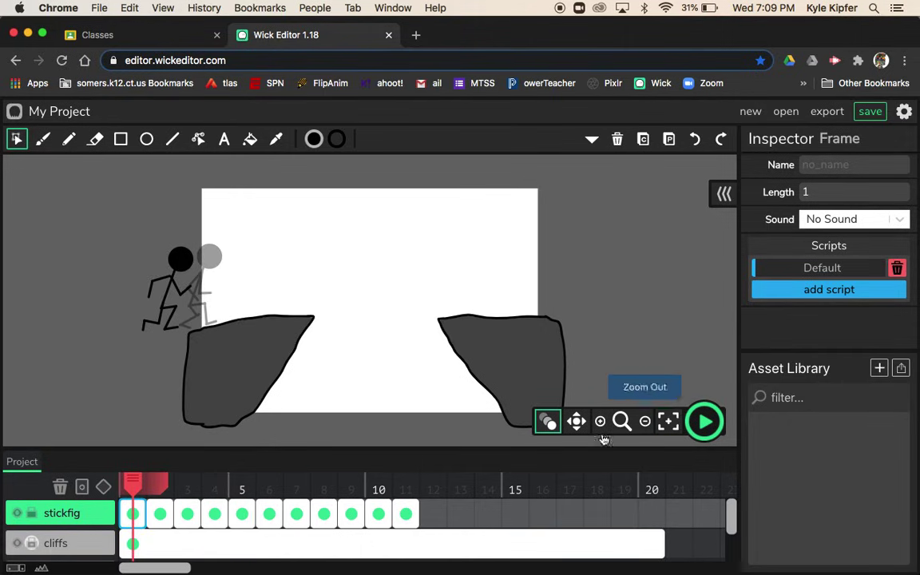
{"action": "left_click_drag", "start_coordinate": [114, 212], "coordinate": [256, 377]}
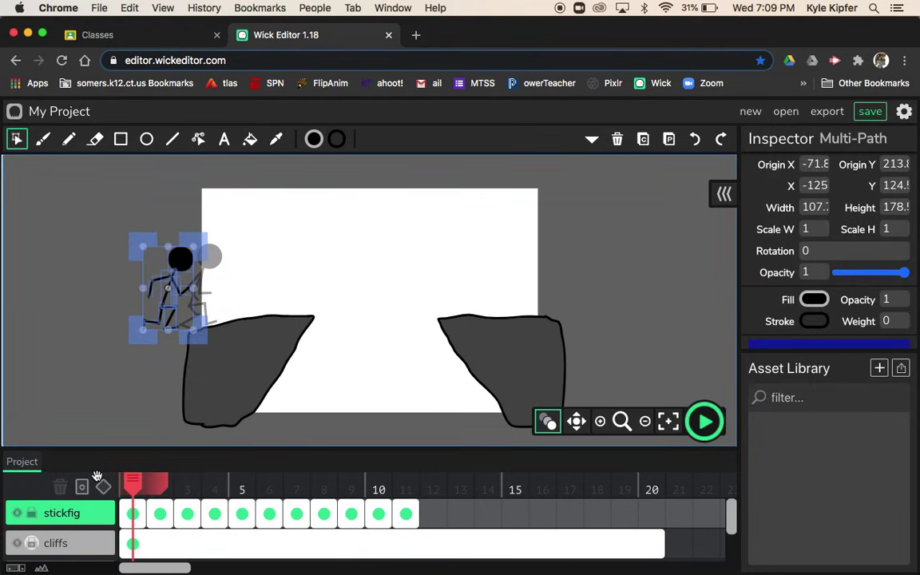
{"action": "left_click", "coordinate": [643, 140]}
{"action": "left_click", "coordinate": [432, 513]}
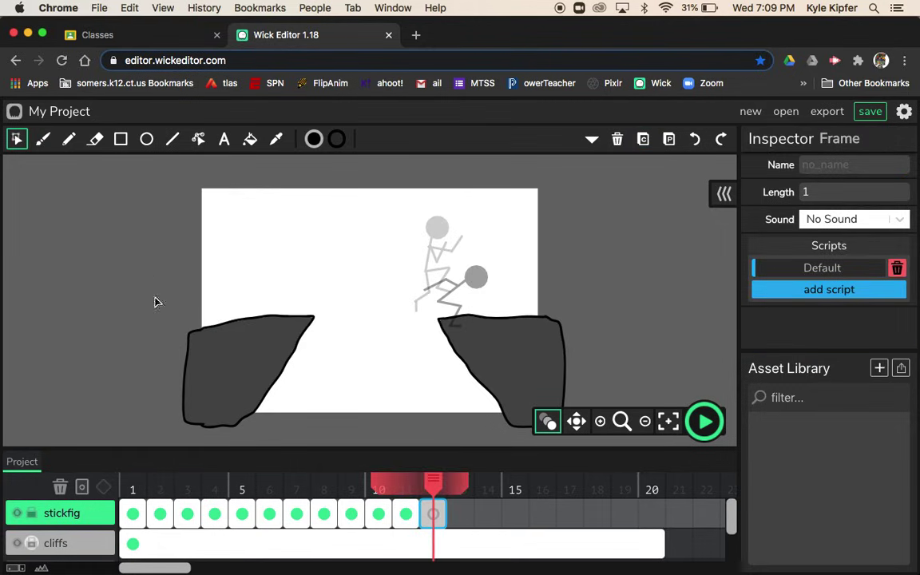
{"action": "left_click", "coordinate": [669, 140]}
{"action": "left_click_drag", "start_coordinate": [185, 273], "coordinate": [504, 267]}
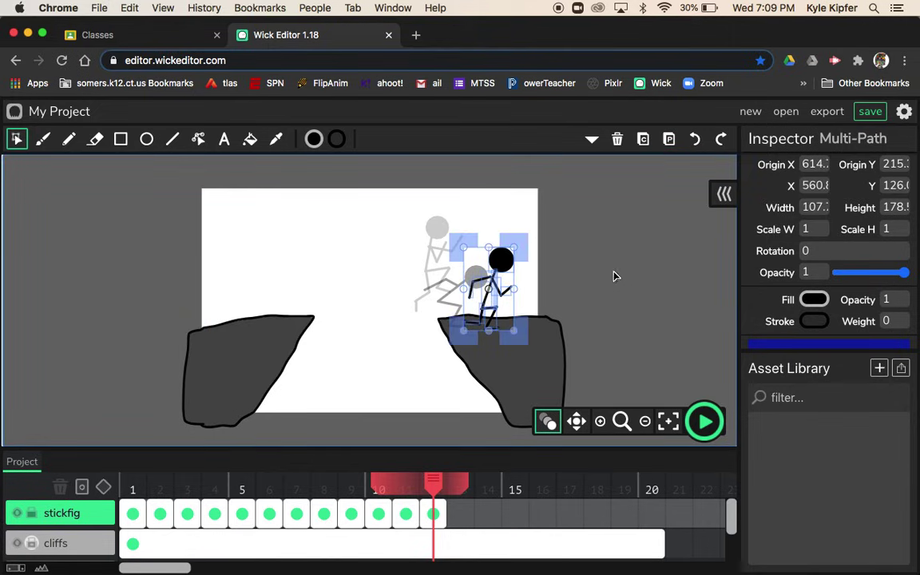
Step: Copy frame 2's running figure into a new frame 13, further along the right cliff
{"action": "left_click", "coordinate": [160, 515]}
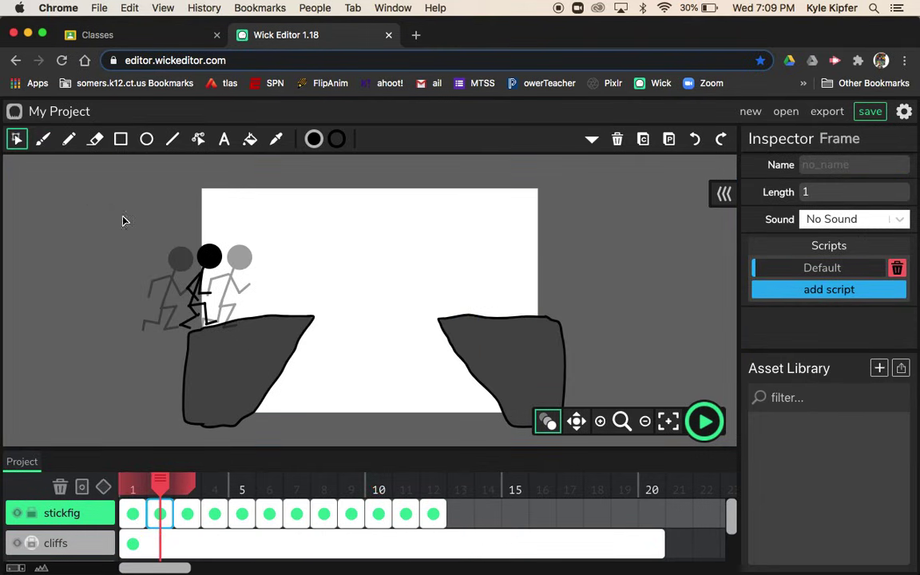
{"action": "left_click_drag", "start_coordinate": [123, 212], "coordinate": [274, 375]}
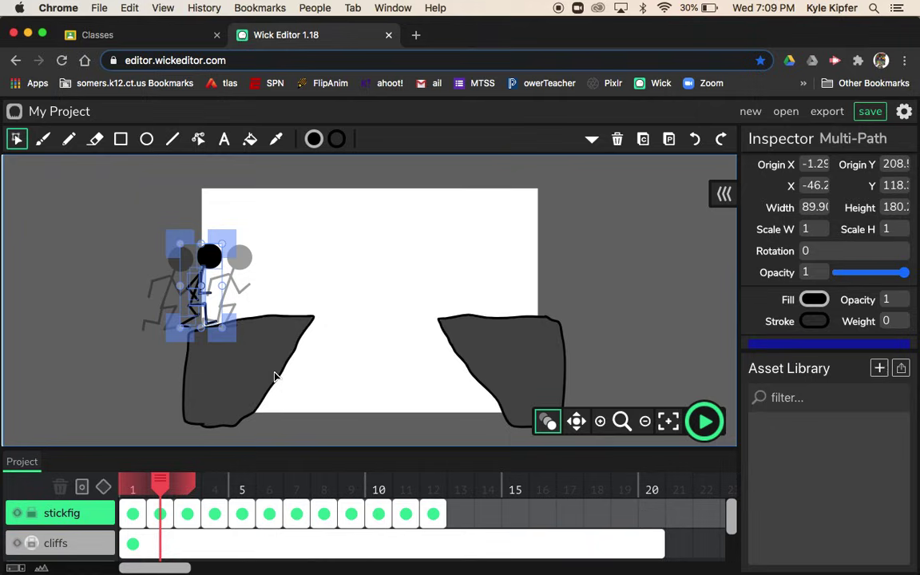
{"action": "left_click", "coordinate": [643, 138]}
{"action": "left_click", "coordinate": [459, 514]}
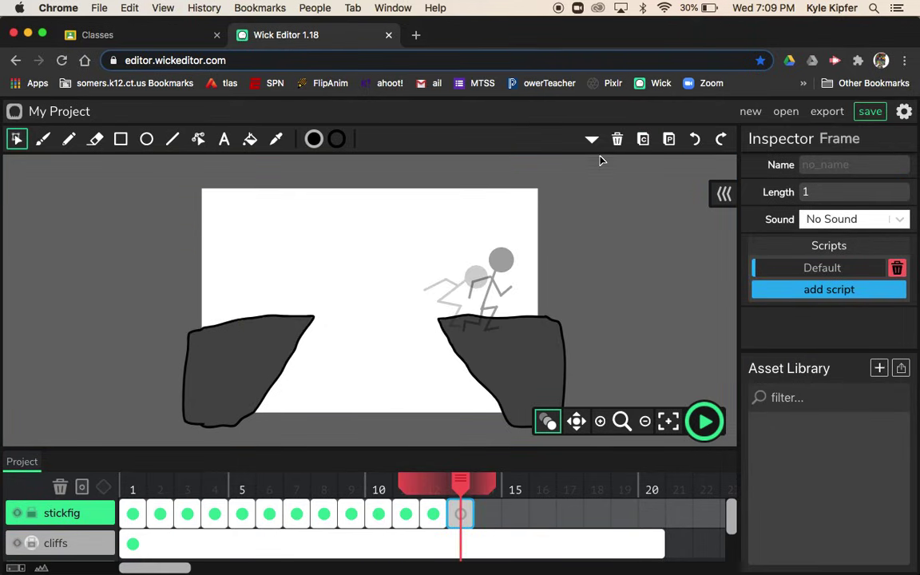
{"action": "left_click", "coordinate": [669, 139]}
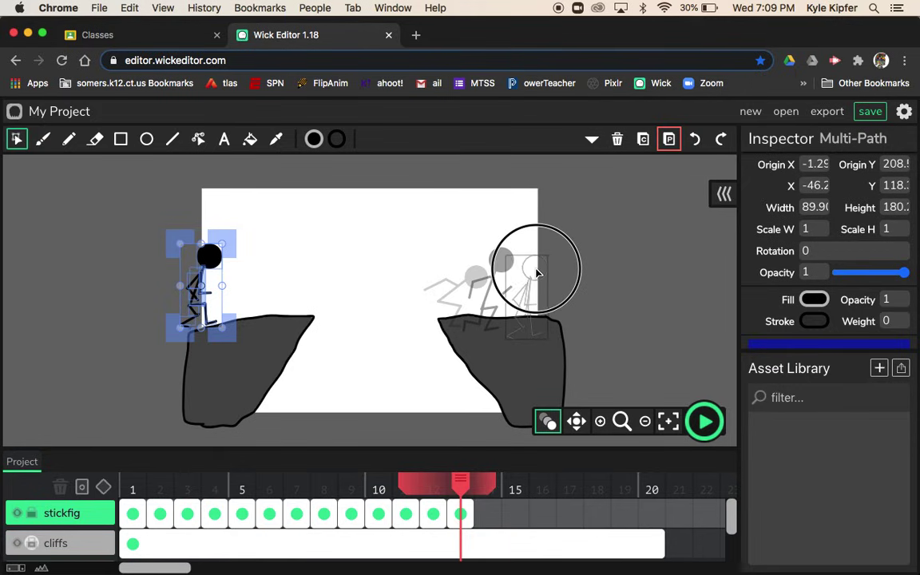
{"action": "mouse_move", "coordinate": [537, 273]}
{"action": "left_mouse_down"}
{"action": "mouse_move", "coordinate": [529, 263]}
{"action": "mouse_move", "coordinate": [537, 271]}
{"action": "left_mouse_up"}
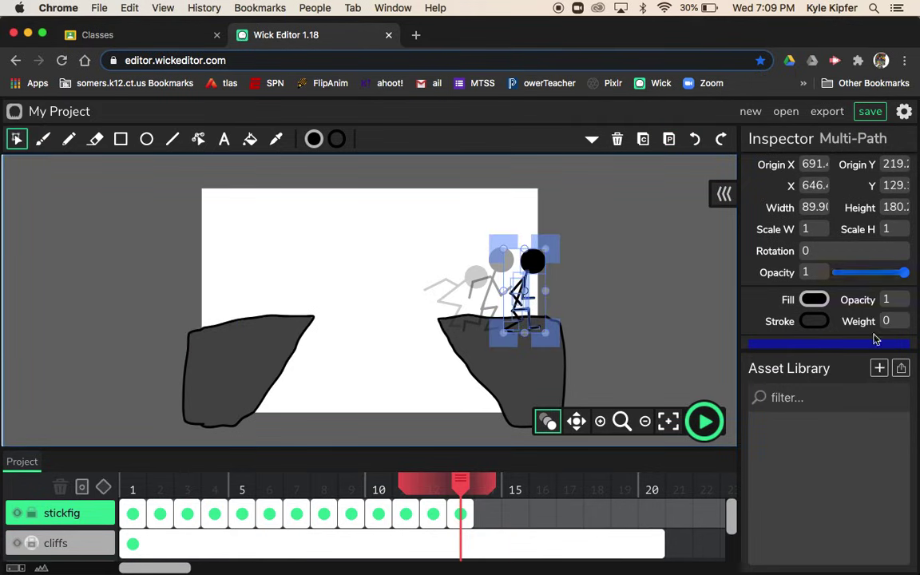
{"action": "left_click", "coordinate": [623, 317]}
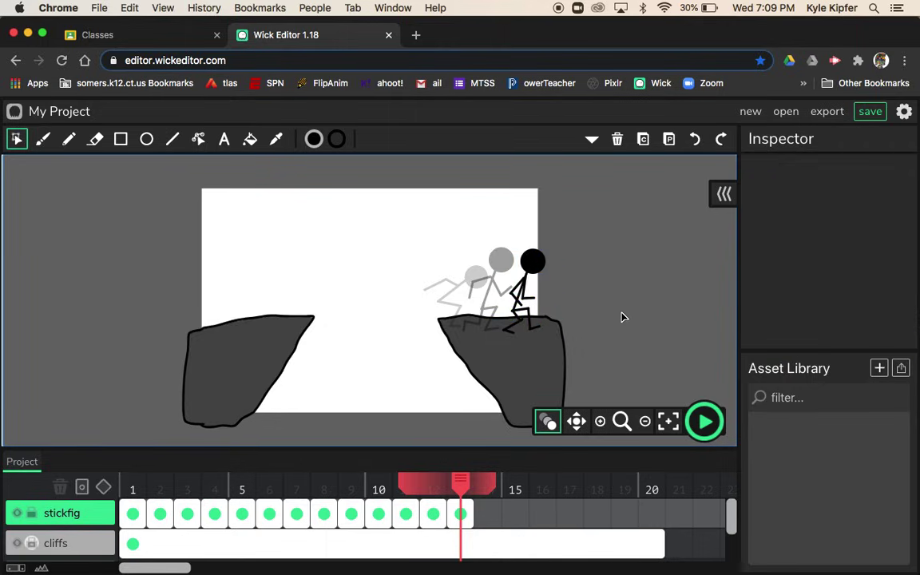
Step: Add an empty frame 14 stretched through frame 20, then preview the animation from frame 13
{"action": "left_click", "coordinate": [489, 517]}
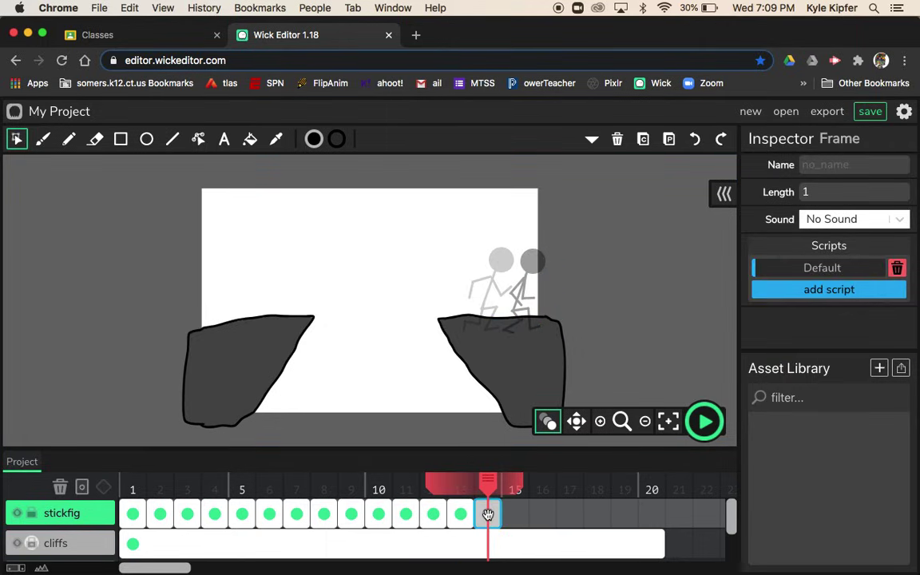
{"action": "left_click_drag", "start_coordinate": [499, 516], "coordinate": [663, 499]}
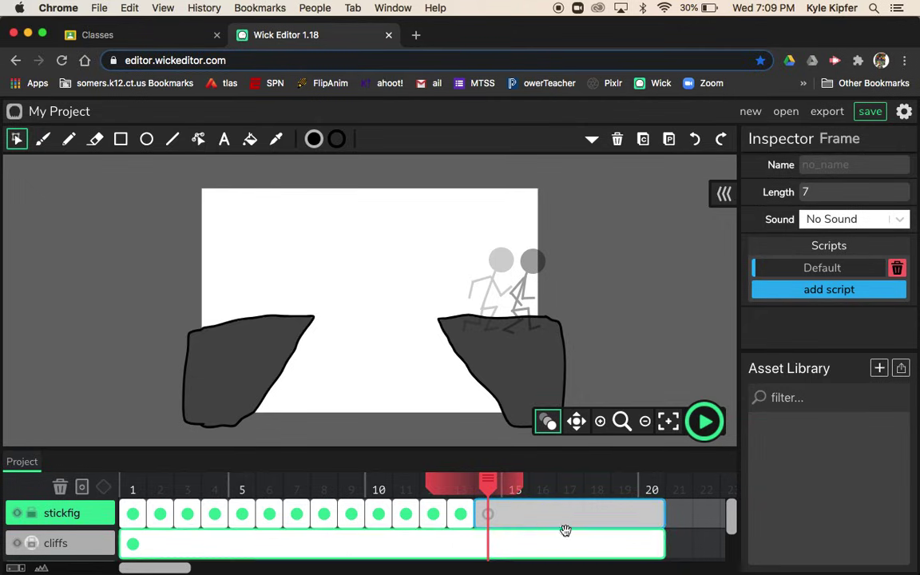
{"action": "left_click", "coordinate": [460, 514]}
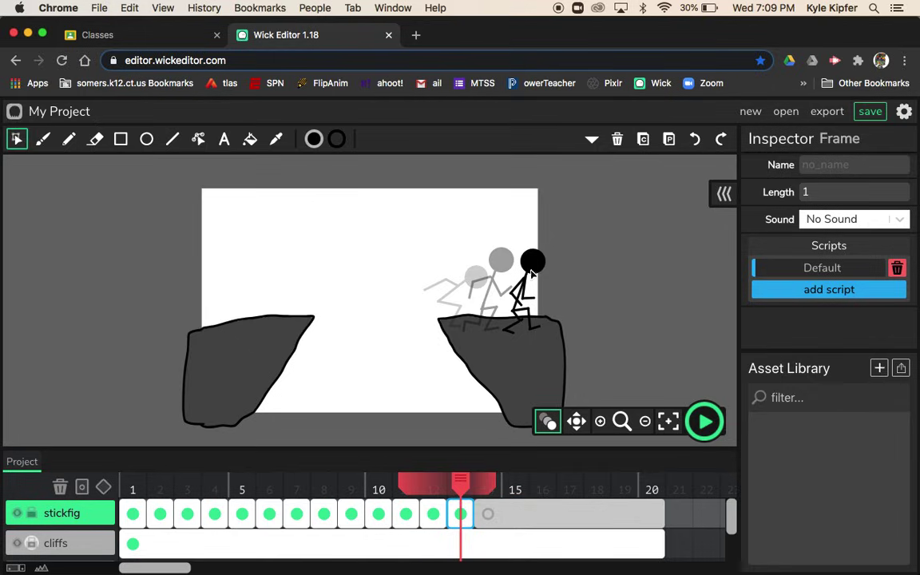
{"action": "left_click", "coordinate": [705, 424]}
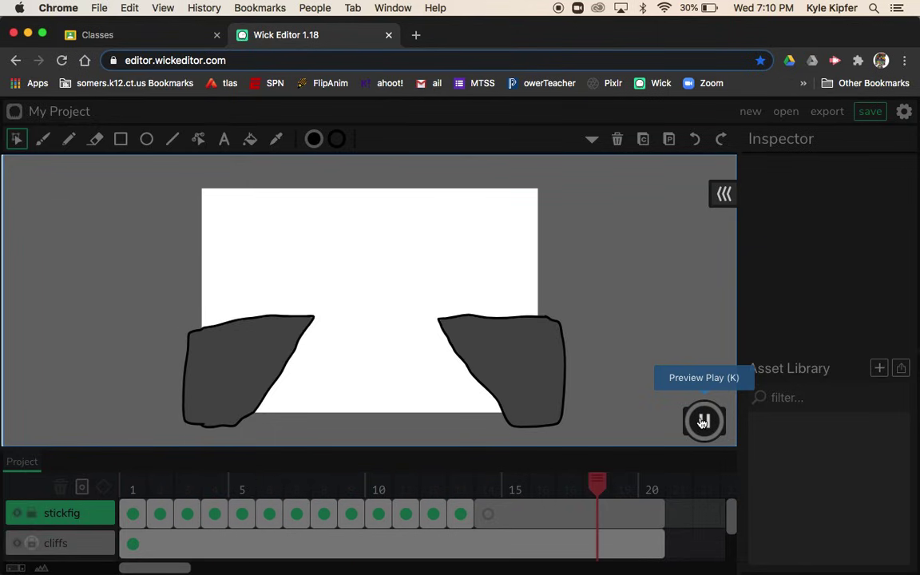
Step: Pause the running animation preview
{"action": "left_click", "coordinate": [702, 421]}
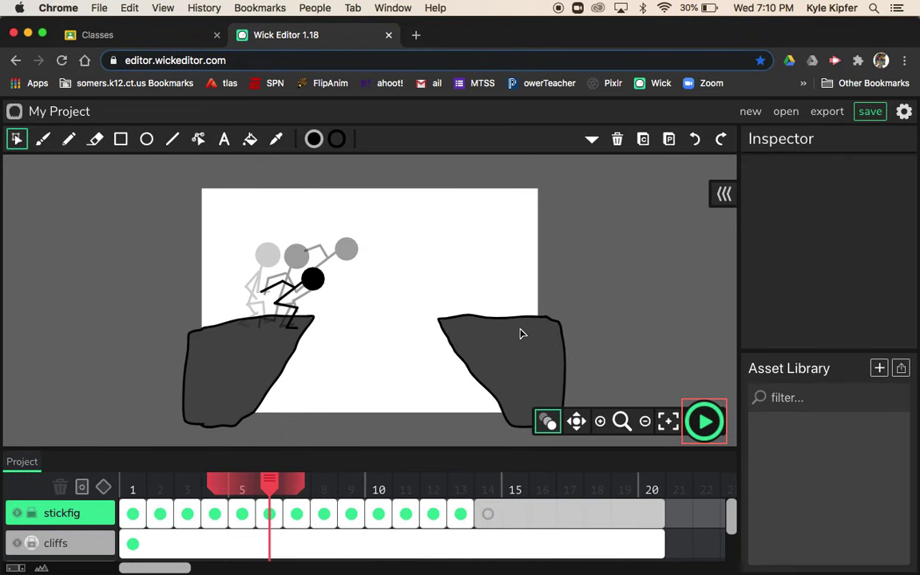